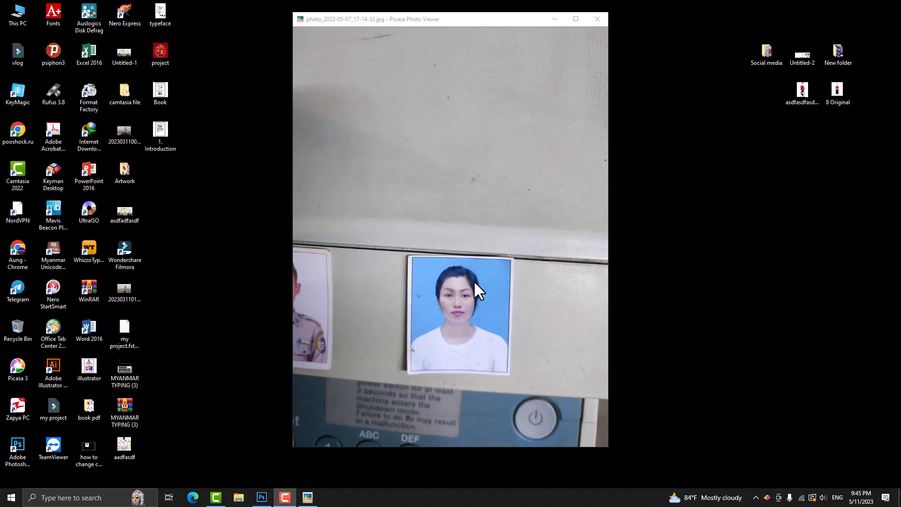
# Close the photo preview and open photo_2023-05-07_17-14-32 from the desktop in Photoshop
pyautogui.moveTo(524, 303)
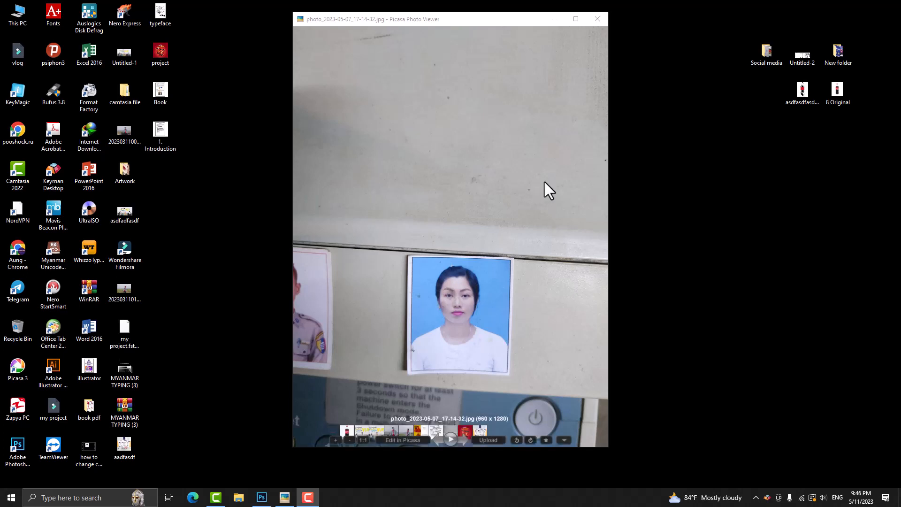
pyautogui.click(592, 21)
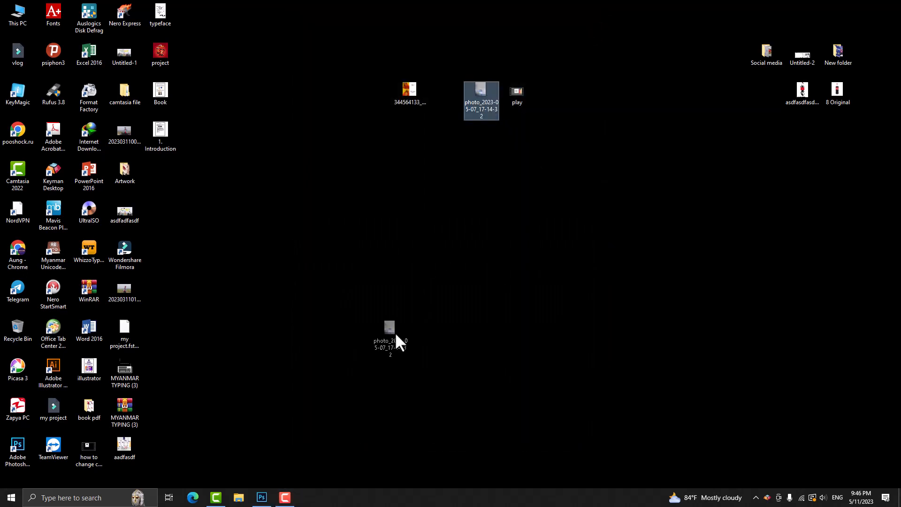
pyautogui.moveTo(265, 474); pyautogui.dragTo(312, 224)
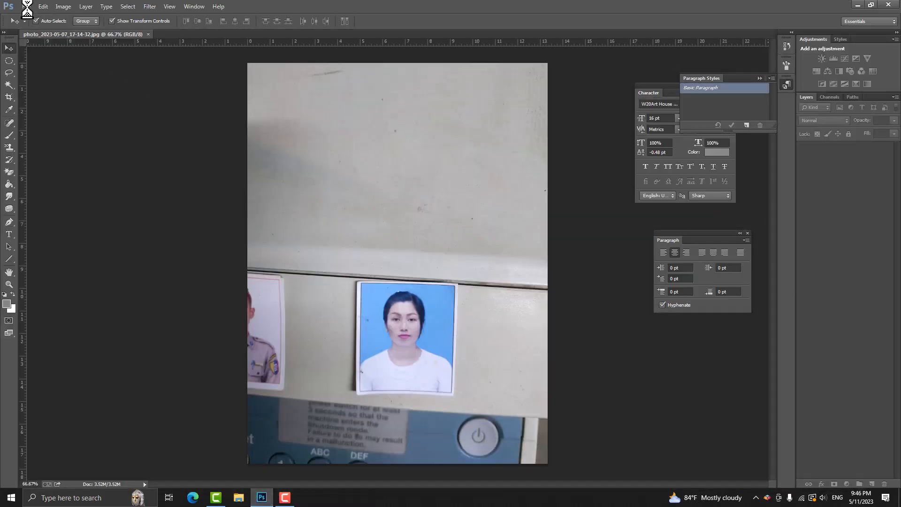
# Create a new white RGB document 1.1 inches wide and 1.3 inches high at 300 pixels/inch
pyautogui.click(26, 6)
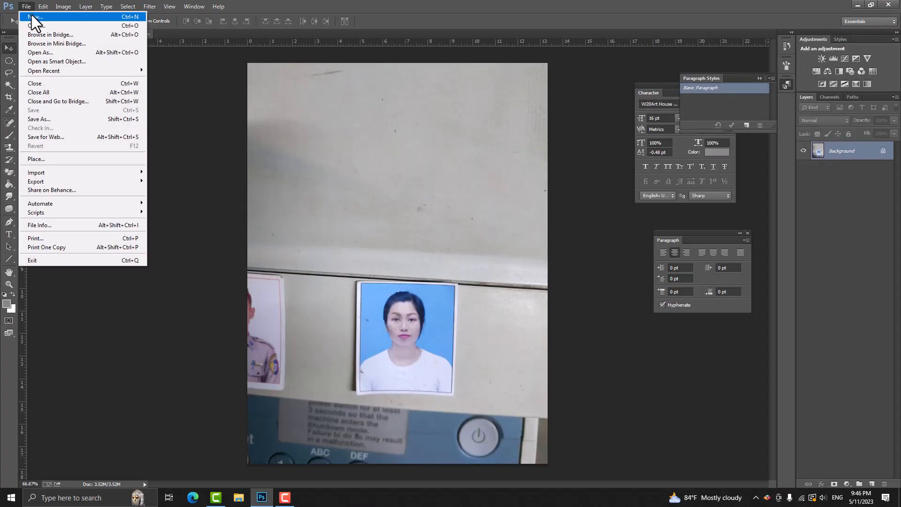
pyautogui.click(33, 17)
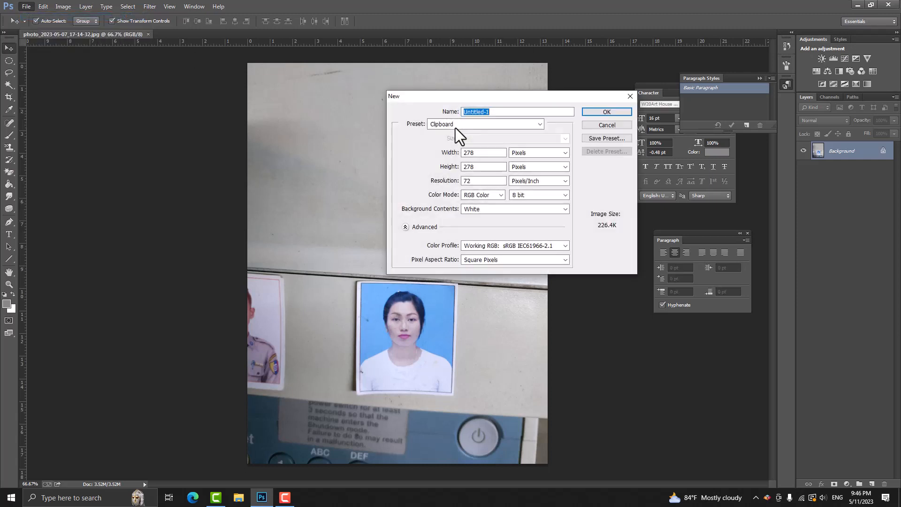
pyautogui.click(526, 154)
pyautogui.click(526, 168)
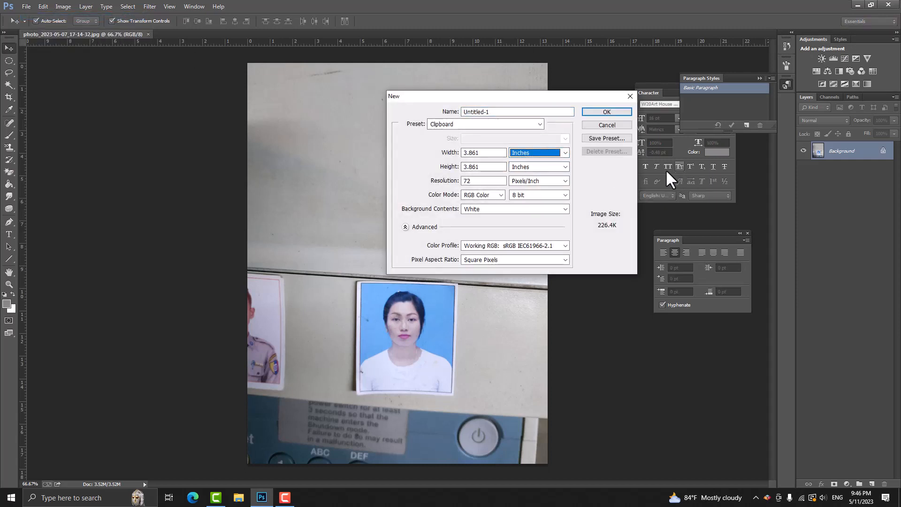
pyautogui.moveTo(494, 154); pyautogui.dragTo(437, 152)
pyautogui.write('1.1')
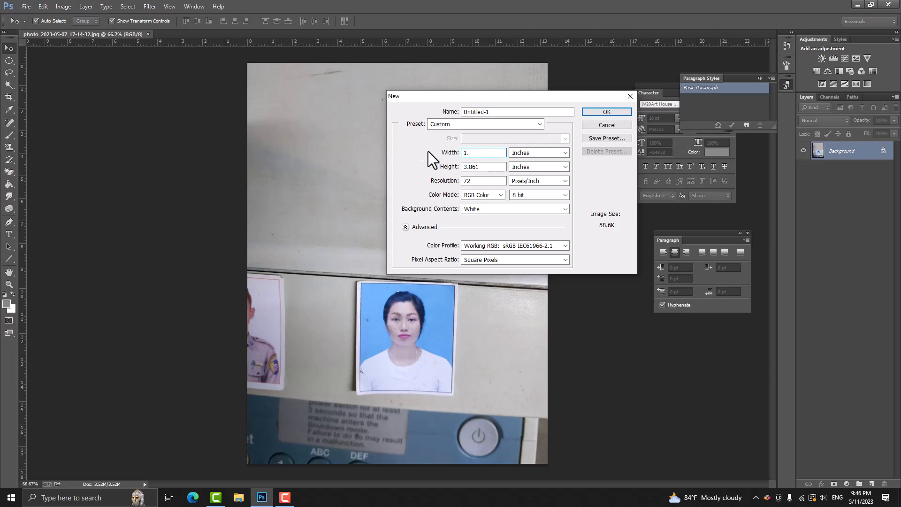
pyautogui.press('Tab')
pyautogui.write('1.3')
pyautogui.press('Tab')
pyautogui.write('300')
pyautogui.press('Return')
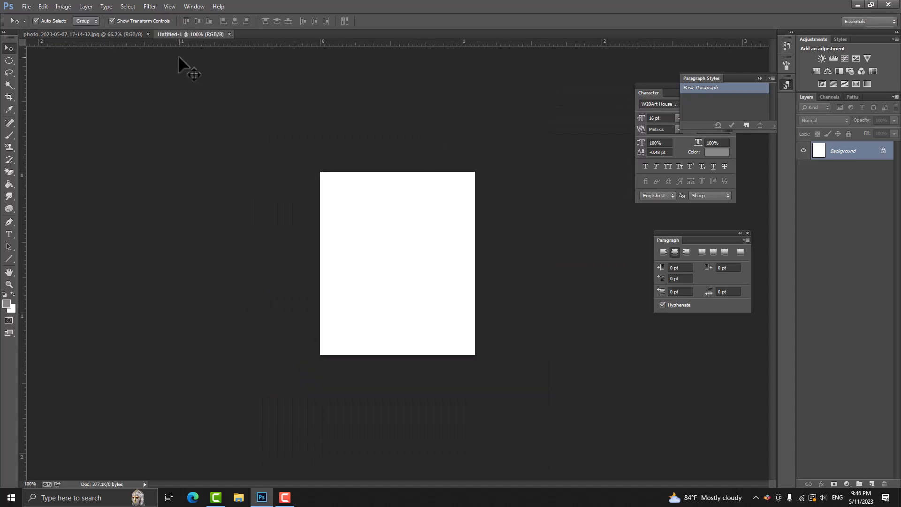
# Select the woman's ID portrait in the original photo with a rectangular marquee around its white border
pyautogui.click(121, 34)
pyautogui.scroll(4, 429, 305)
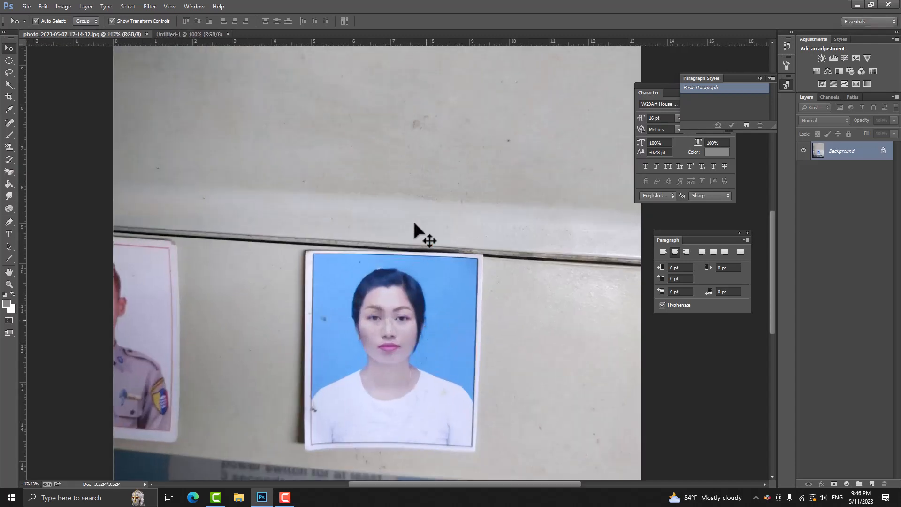
pyautogui.scroll(-5, 413, 227)
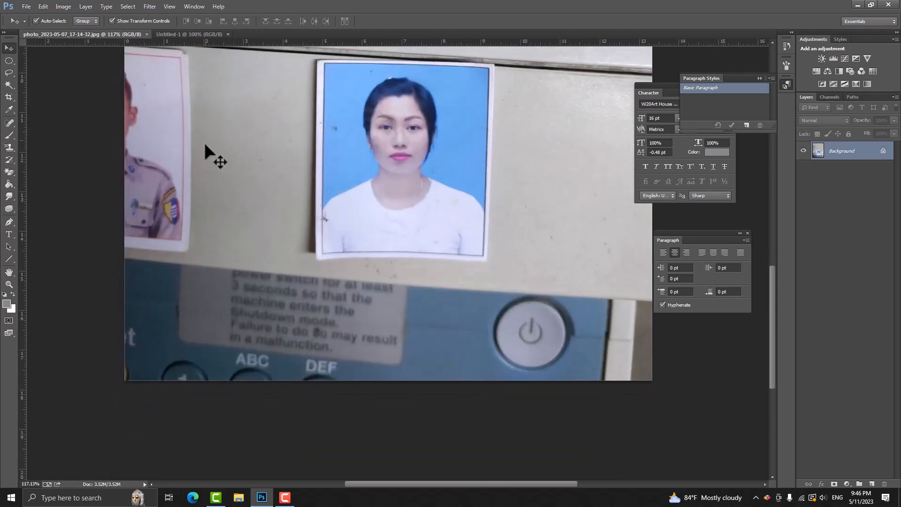
pyautogui.click(8, 59)
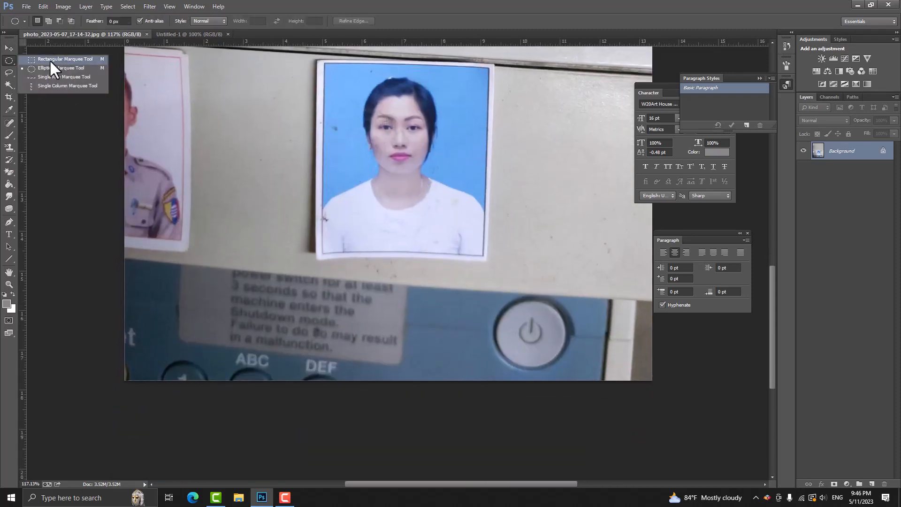
pyautogui.click(50, 61)
pyautogui.moveTo(317, 59); pyautogui.dragTo(487, 260)
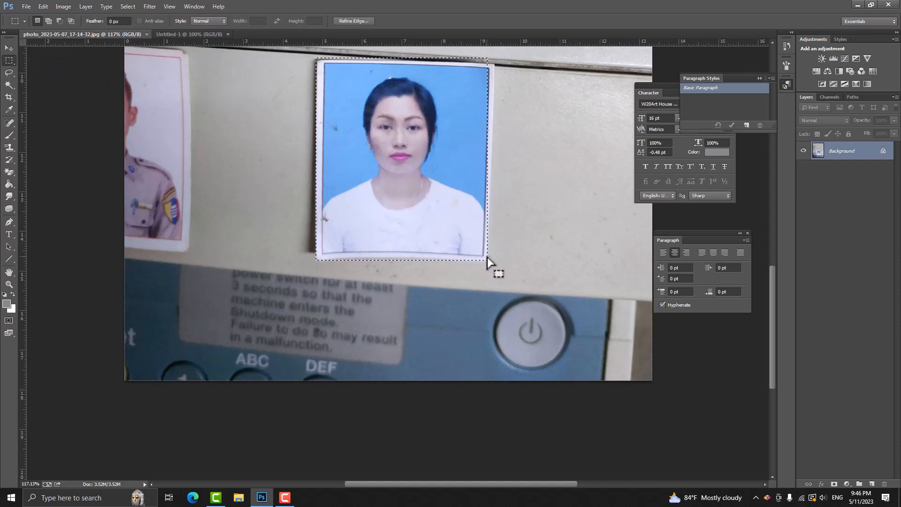
# Copy the selected portrait into the new Untitled-1 document as its own layer and switch to the Move tool
pyautogui.click(190, 32)
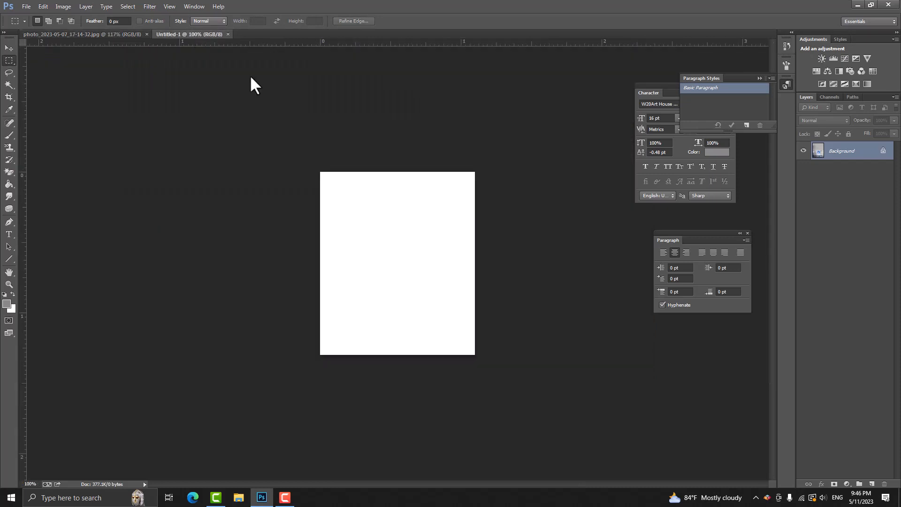
pyautogui.moveTo(250, 77); pyautogui.dragTo(428, 186)
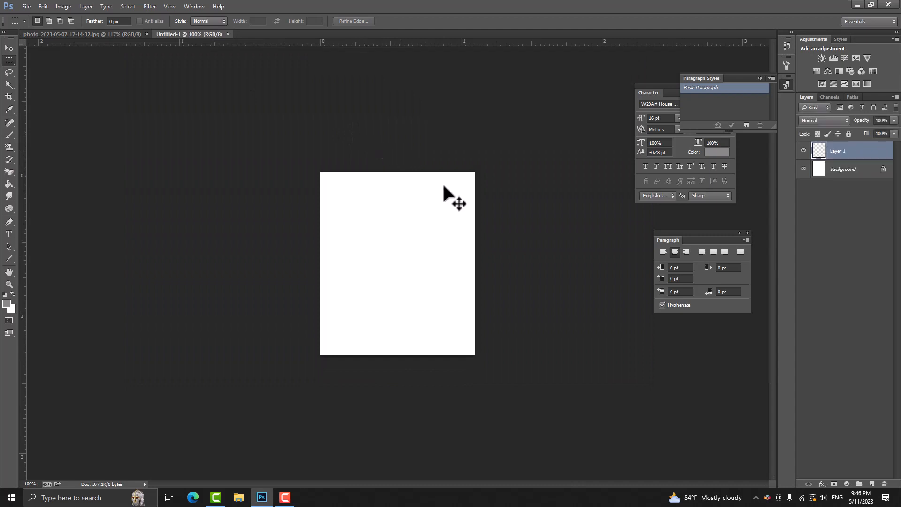
pyautogui.press('v')
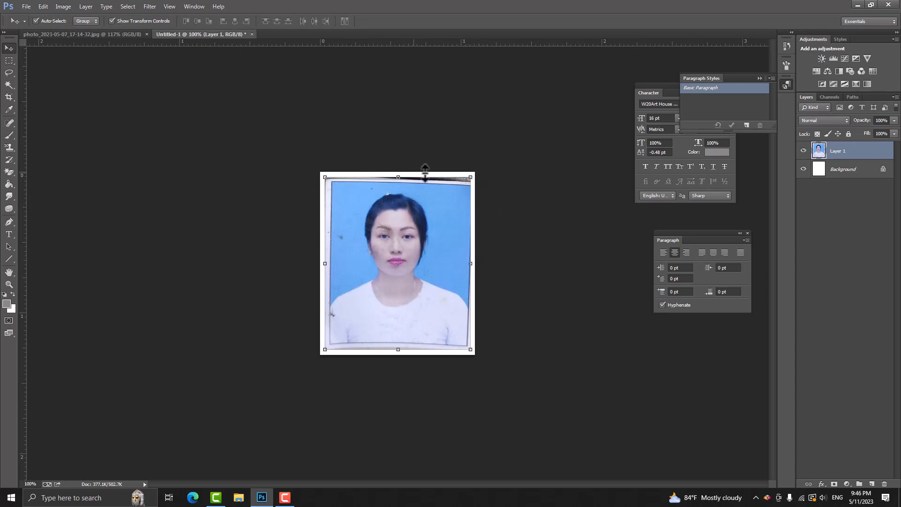
pyautogui.click(477, 177)
pyautogui.rightClick(437, 203)
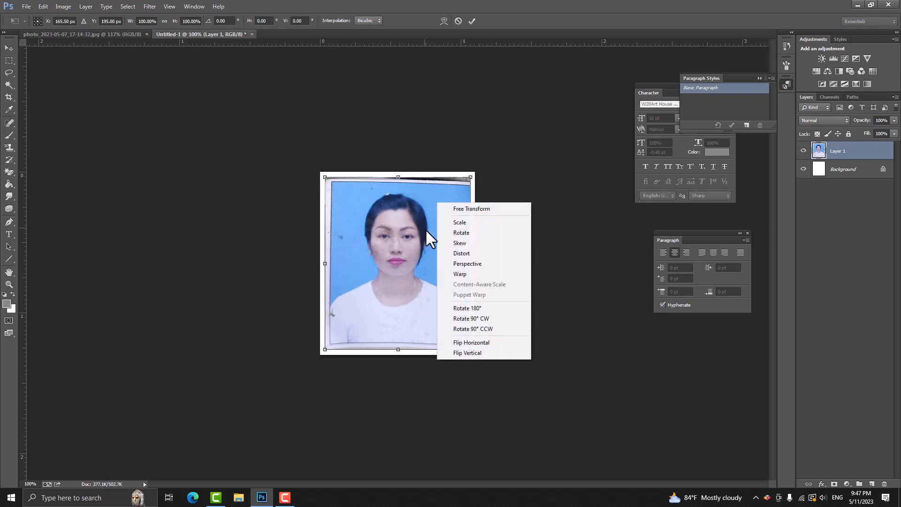
pyautogui.click(462, 253)
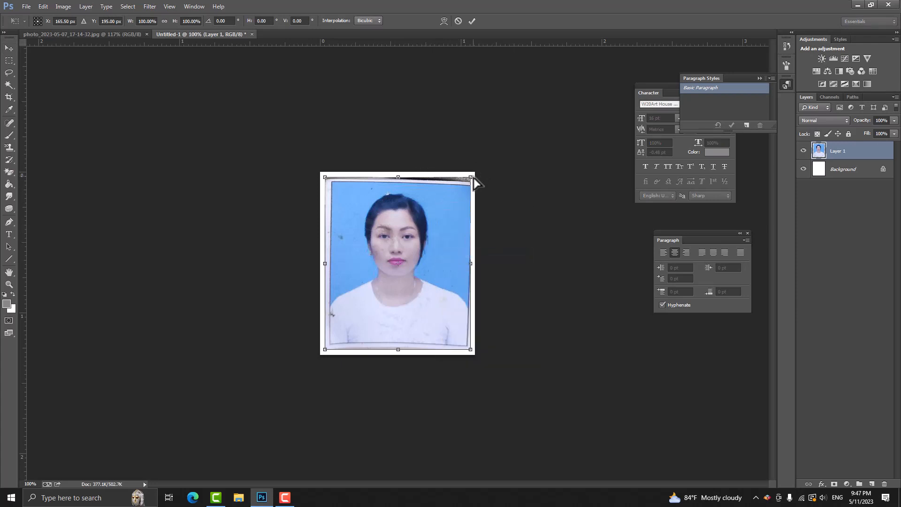
pyautogui.moveTo(472, 177); pyautogui.dragTo(474, 173)
pyautogui.hotkey('ctrl', 'z')
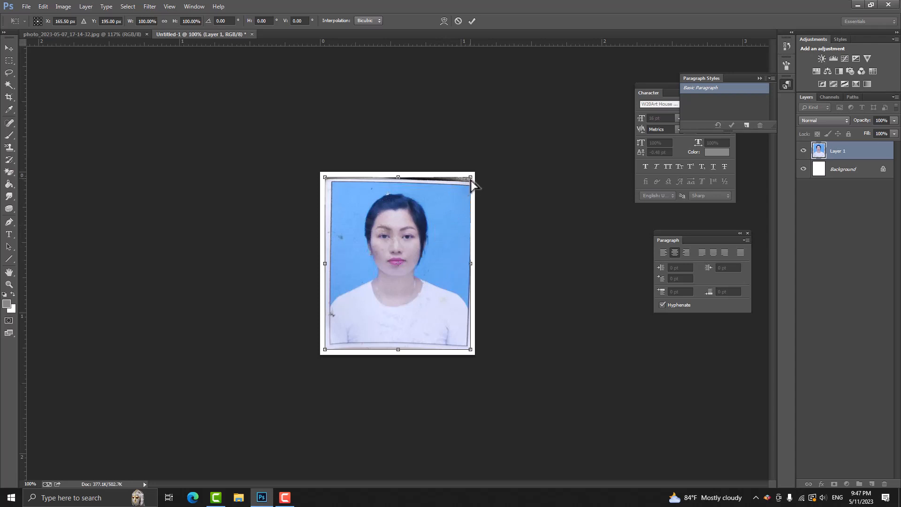
pyautogui.press('Return')
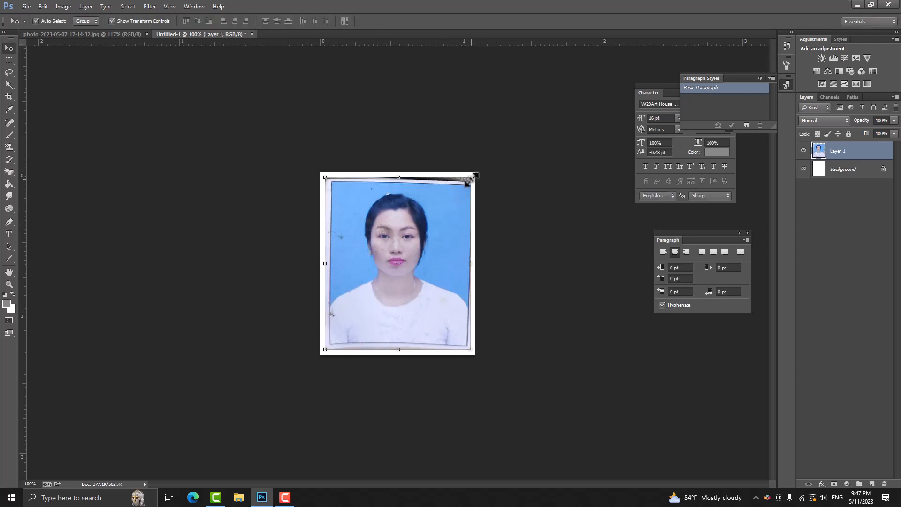
# Scale the portrait layer up to about 120% to cover the whole canvas, and crop away the parts outside it
pyautogui.moveTo(470, 177); pyautogui.dragTo(486, 161)
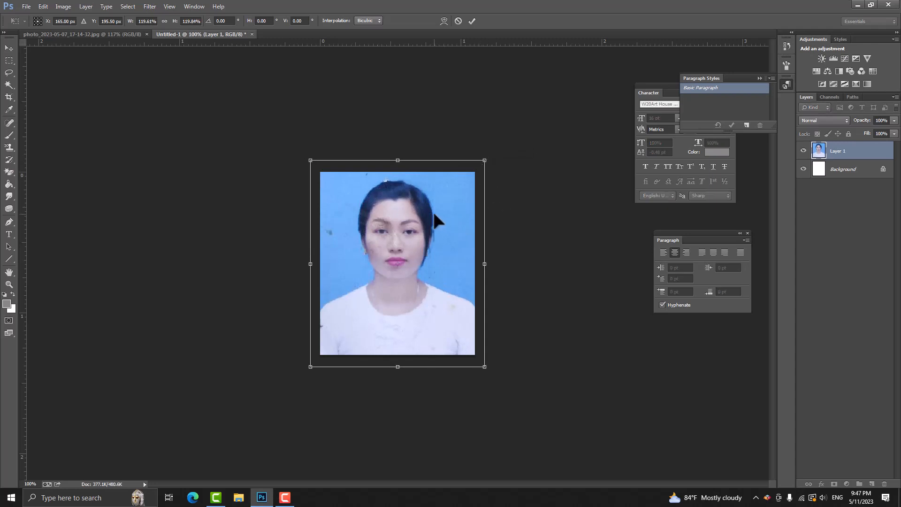
pyautogui.press('Return')
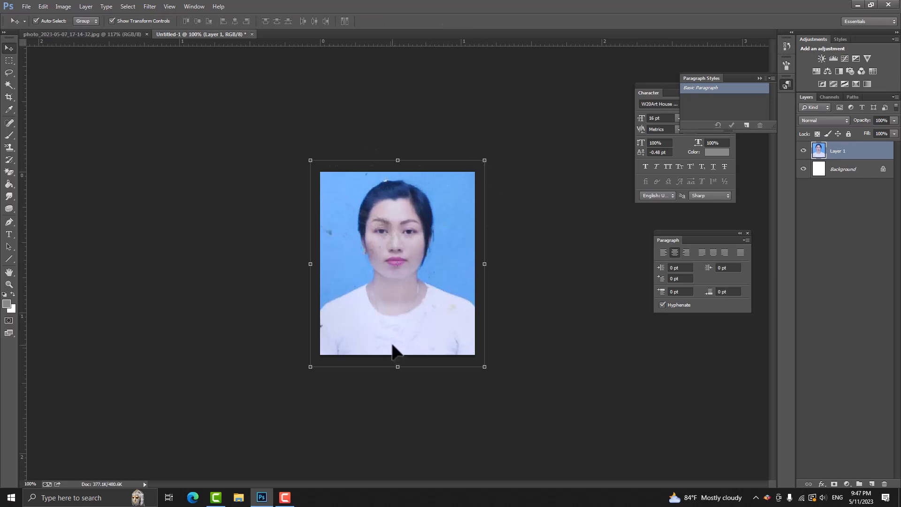
pyautogui.press('c')
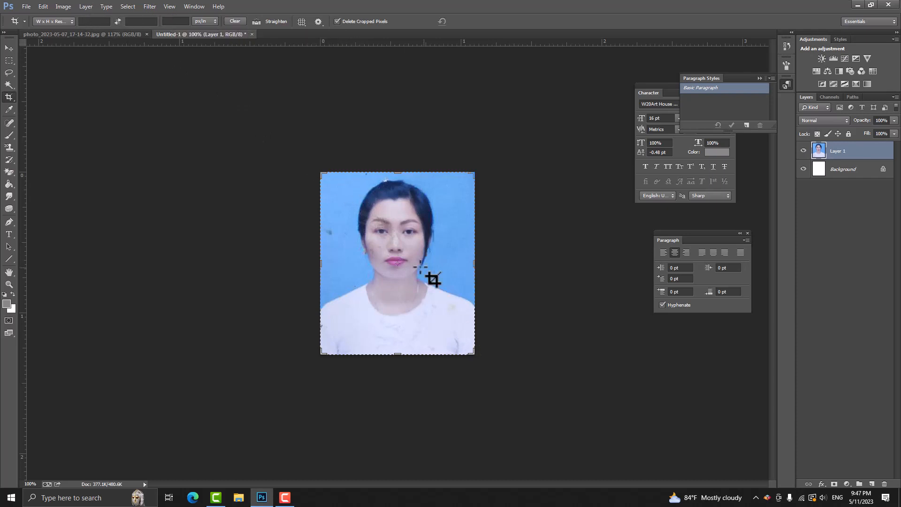
pyautogui.click(437, 263)
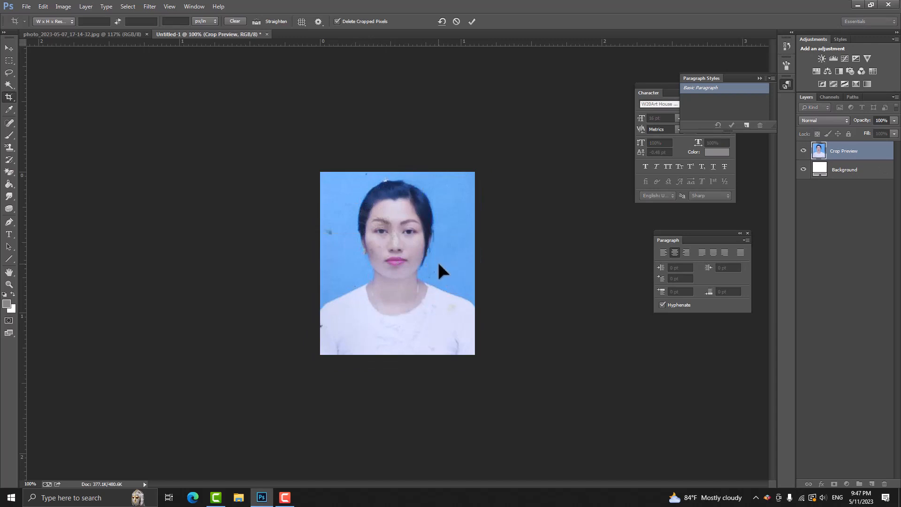
pyautogui.press('v')
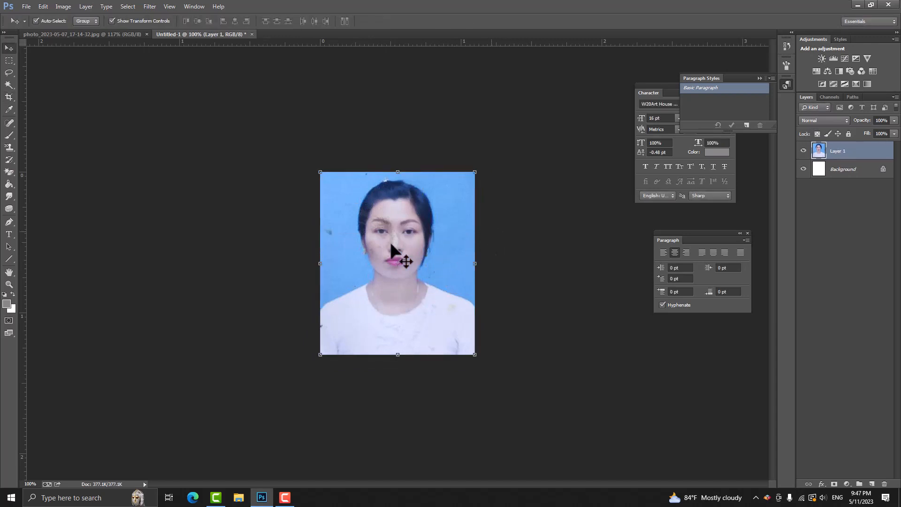
# Remove the dark blemishes from the blue background beside and above the head with a smaller Spot Healing Brush
pyautogui.keyDown('alt'); pyautogui.scroll(2, 397, 253); pyautogui.keyUp('alt')
pyautogui.keyDown('alt'); pyautogui.scroll(1, 535, 220); pyautogui.keyUp('alt')
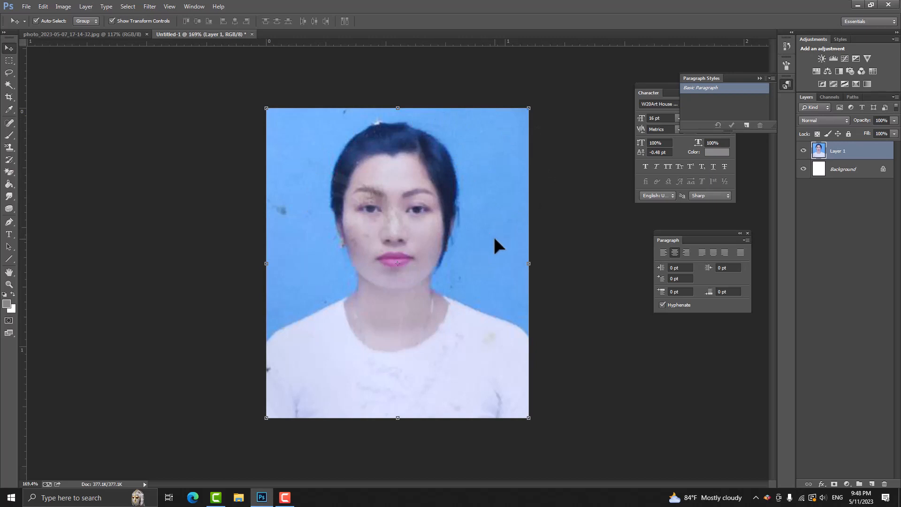
pyautogui.scroll(3, 483, 206)
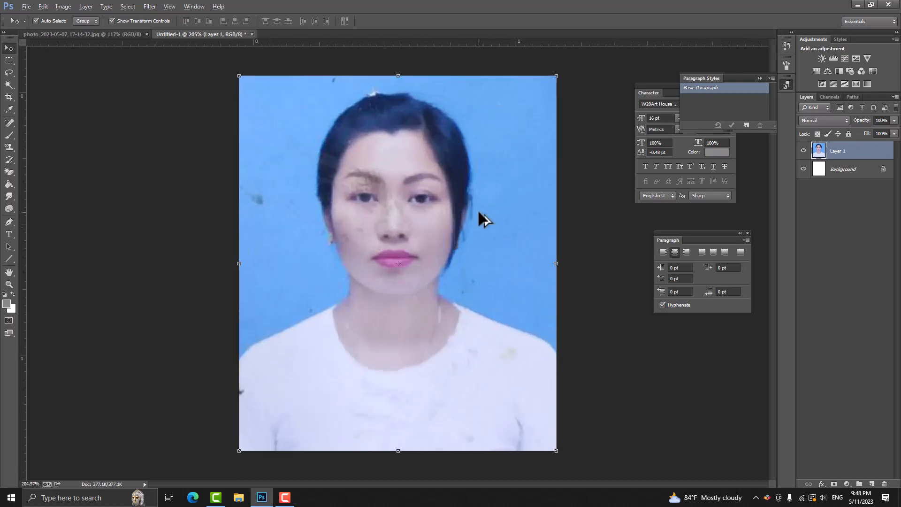
pyautogui.scroll(-1, 489, 210)
pyautogui.scroll(1, 489, 209)
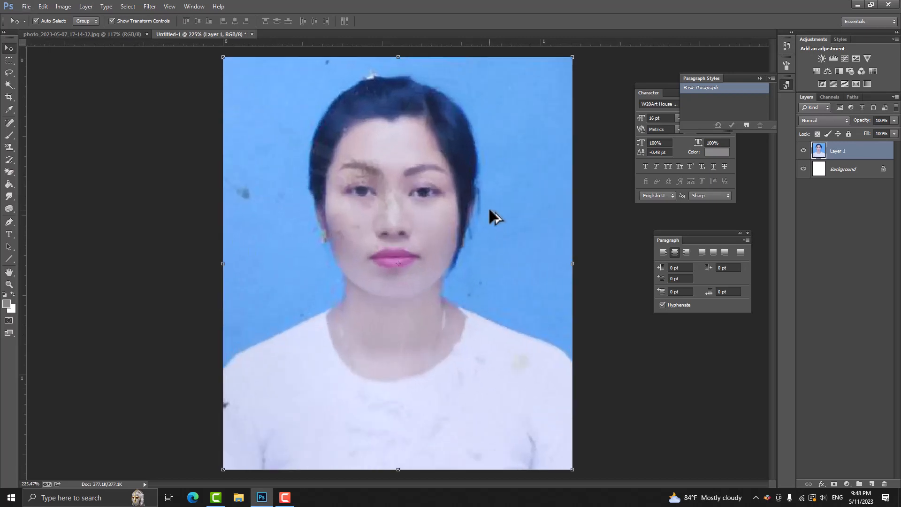
pyautogui.scroll(-1, 529, 228)
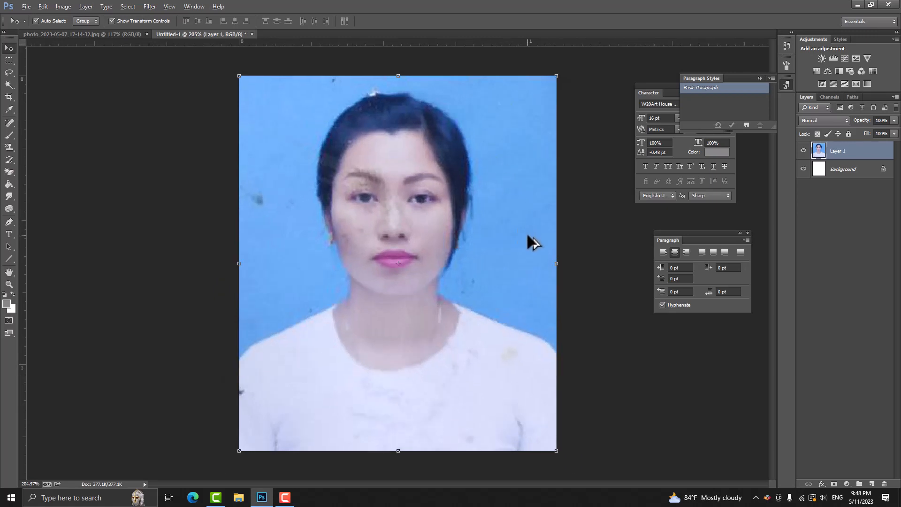
pyautogui.scroll(1, 528, 235)
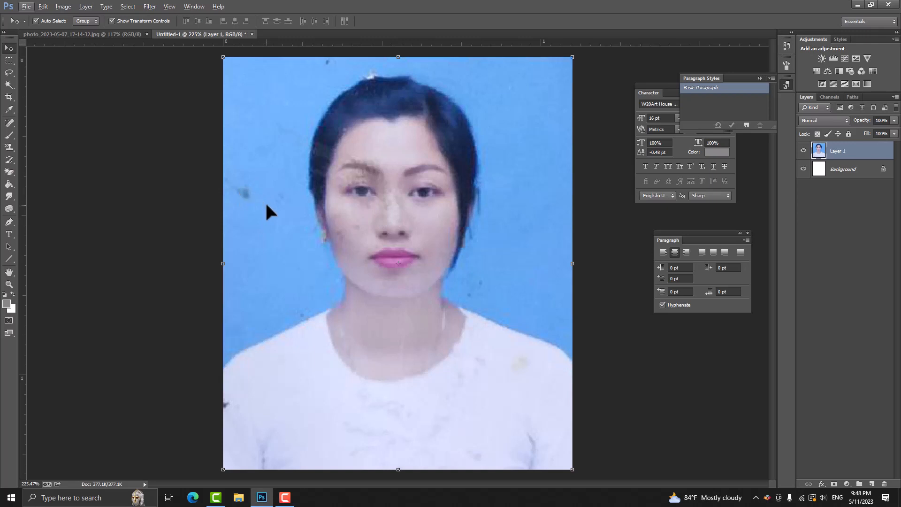
pyautogui.press('j')
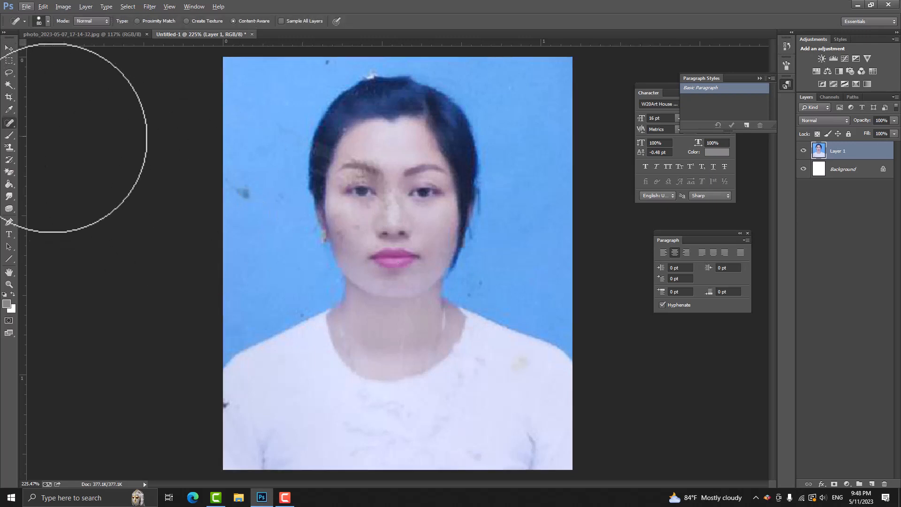
pyautogui.rightClick(10, 122)
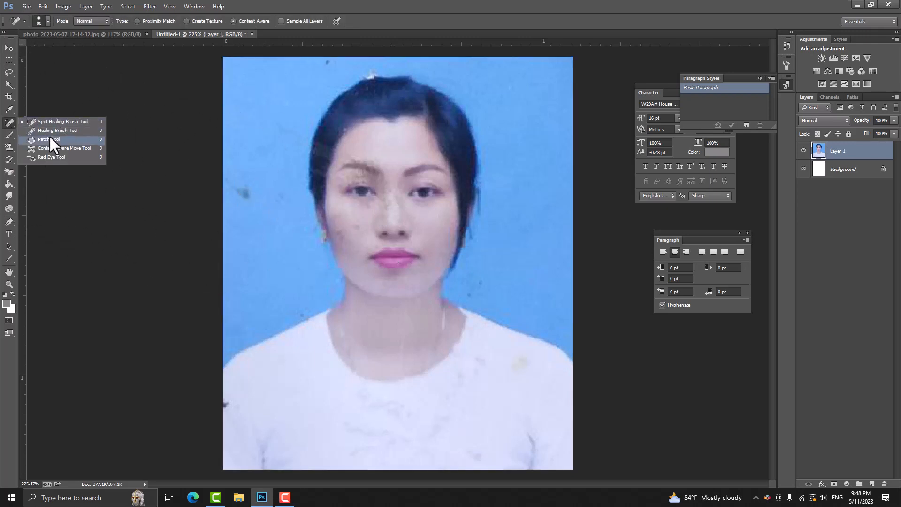
pyautogui.click(54, 123)
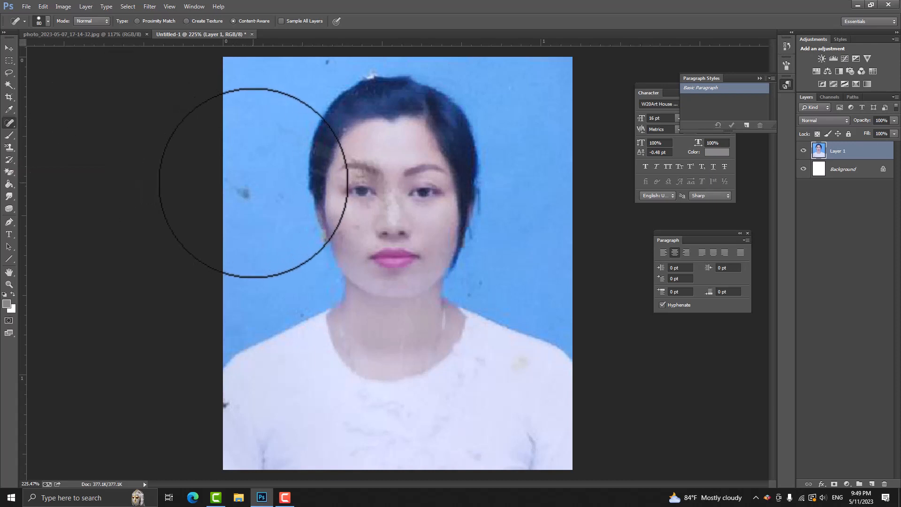
pyautogui.press('[')
pyautogui.press('[')
pyautogui.press('[')
pyautogui.press('[')
pyautogui.press('[')
pyautogui.press('[')
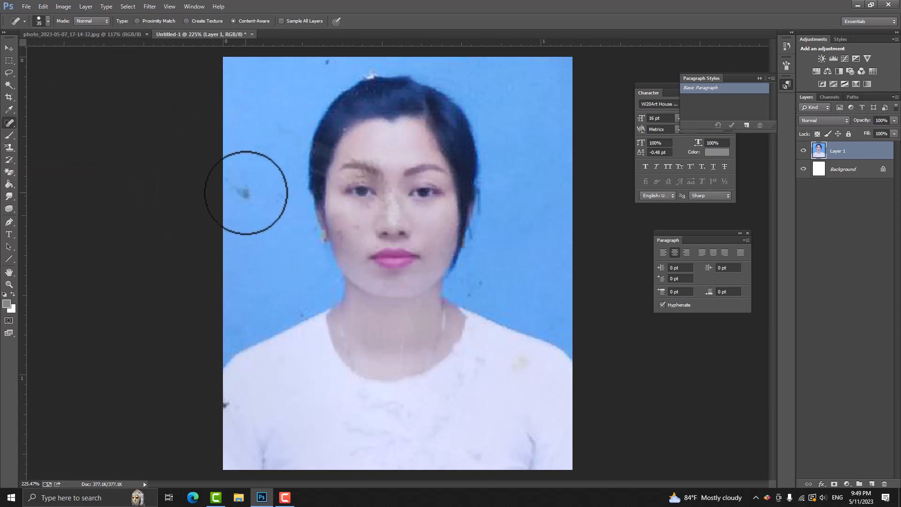
pyautogui.click(244, 194)
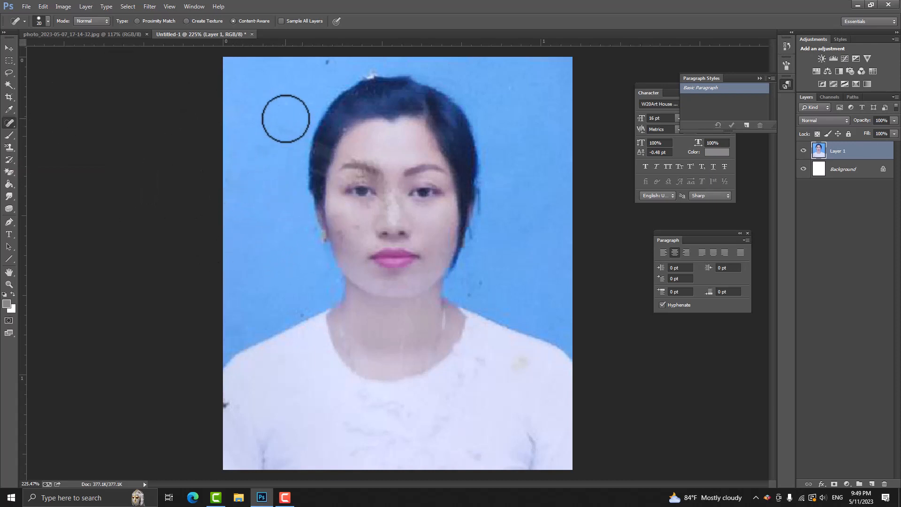
pyautogui.click(328, 68)
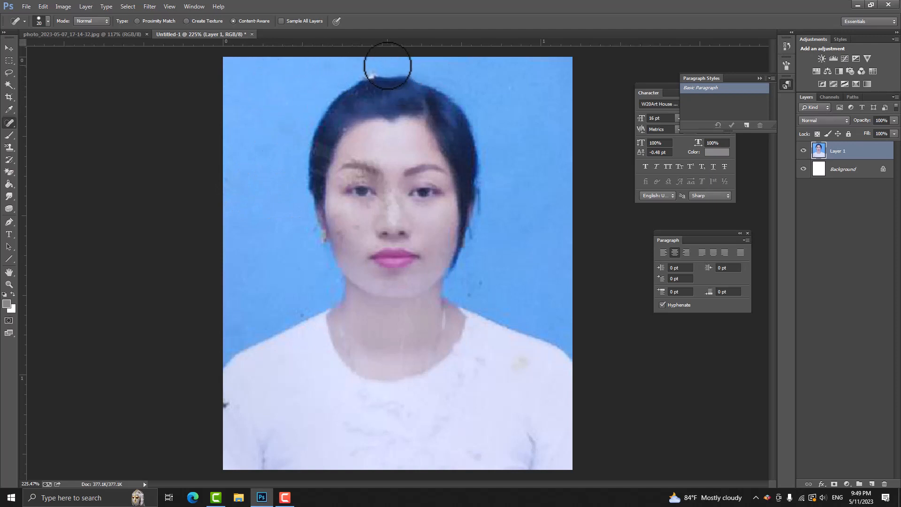
pyautogui.press('[')
pyautogui.press('[')
pyautogui.press('s')
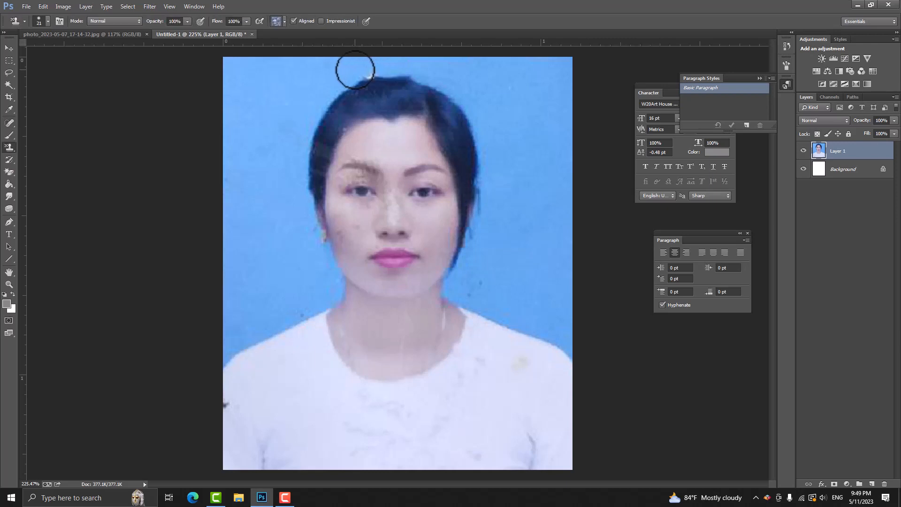
pyautogui.press('[')
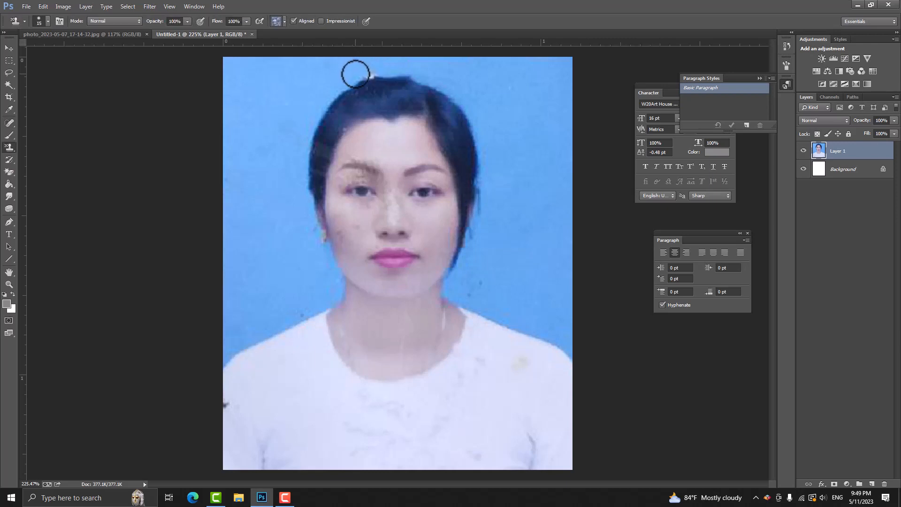
pyautogui.click(353, 73)
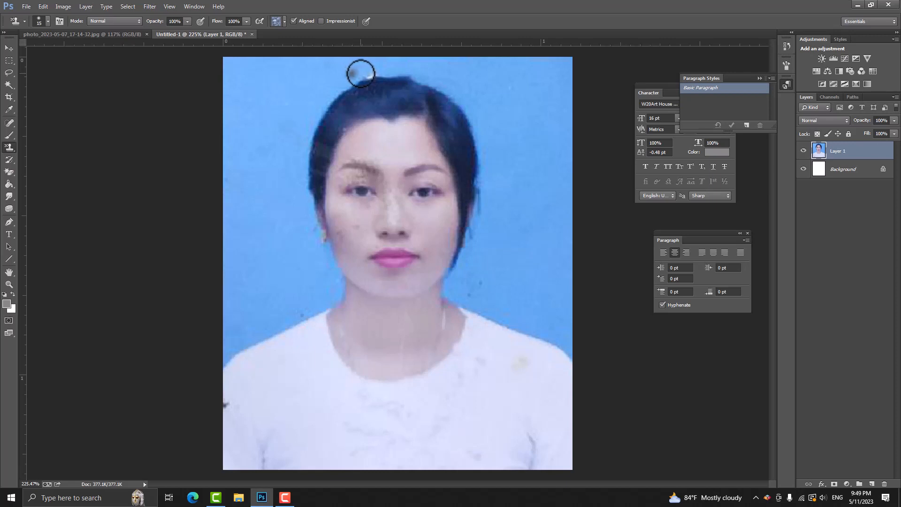
pyautogui.hotkey('ctrl', 'z')
# Cover the white speck on the hair, the remaining background spots and the shirt's stains using the Clone Stamp tool
pyautogui.rightClick(9, 147)
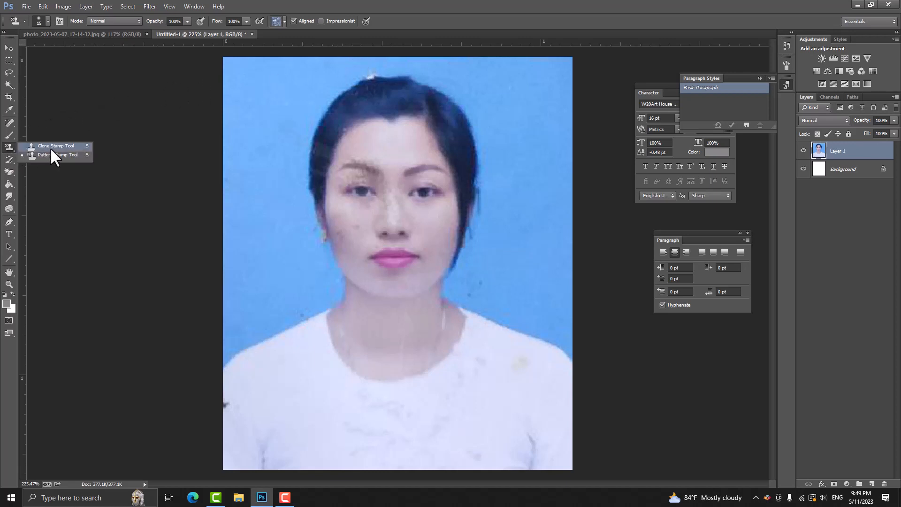
pyautogui.click(52, 146)
pyautogui.press('[')
pyautogui.press('[')
pyautogui.press('[')
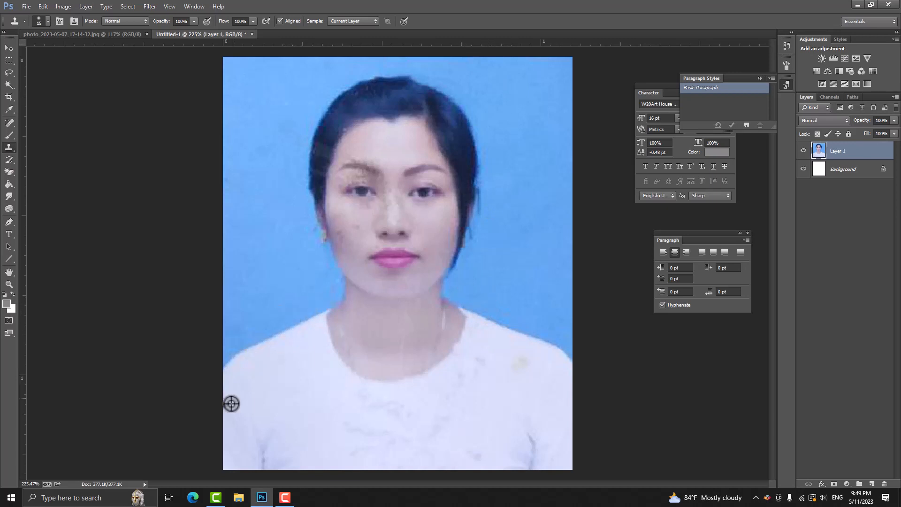
pyautogui.click(225, 403)
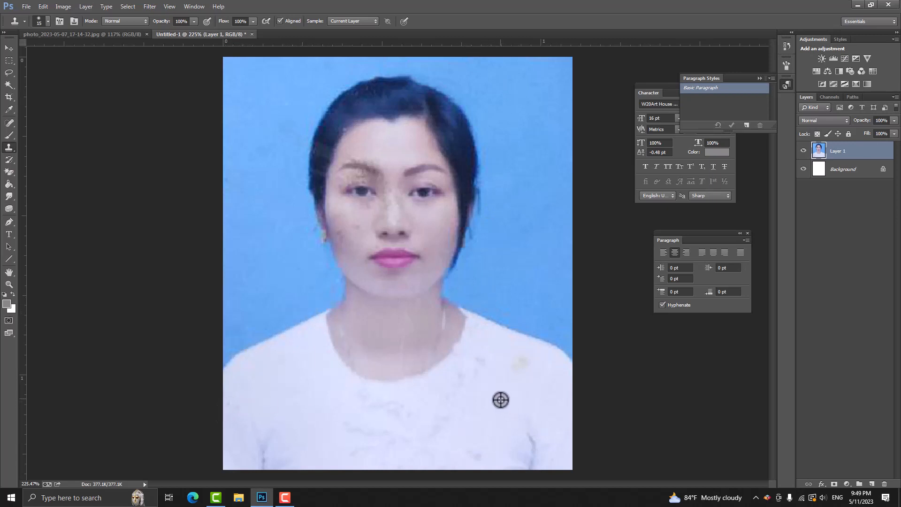
pyautogui.click(479, 368)
pyautogui.click(515, 368)
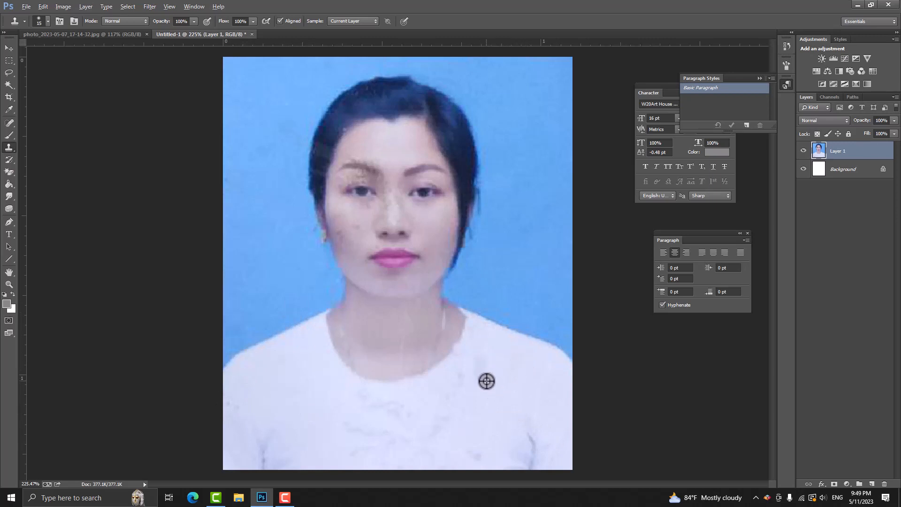
pyautogui.press('alt')
# Heal the marks on the nose bridge, under the eye and on the cheek with a size 8 Spot Healing Brush
pyautogui.scroll(1, 415, 244)
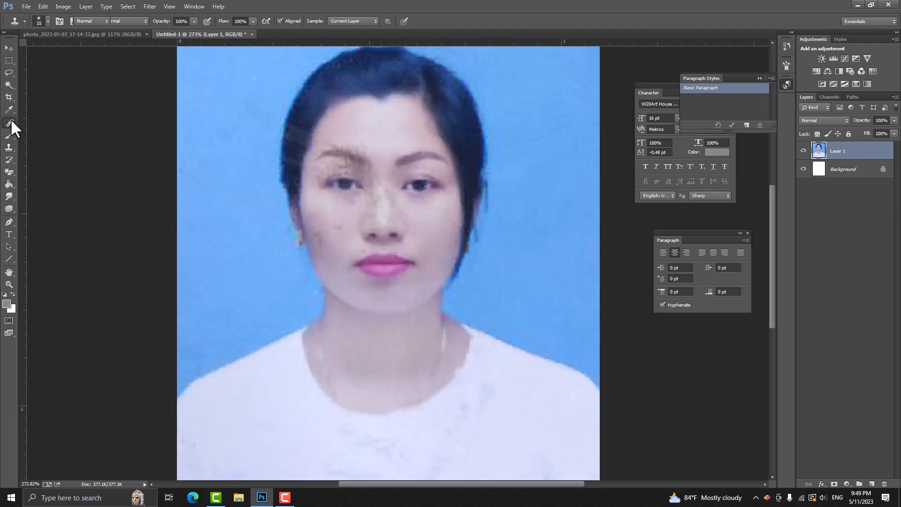
pyautogui.moveTo(10, 119); pyautogui.dragTo(41, 120)
pyautogui.click(41, 119)
pyautogui.moveTo(378, 188)
pyautogui.mouseDown()
pyautogui.moveTo(377, 208)
pyautogui.moveTo(325, 248)
pyautogui.moveTo(351, 216)
pyautogui.moveTo(357, 194)
pyautogui.mouseUp()
pyautogui.click(331, 239)
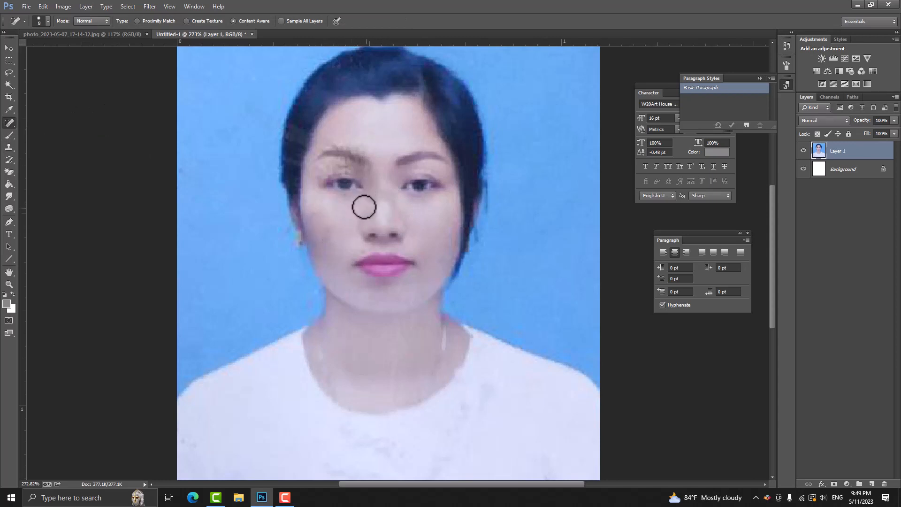
pyautogui.click(350, 201)
pyautogui.moveTo(321, 221); pyautogui.dragTo(322, 258)
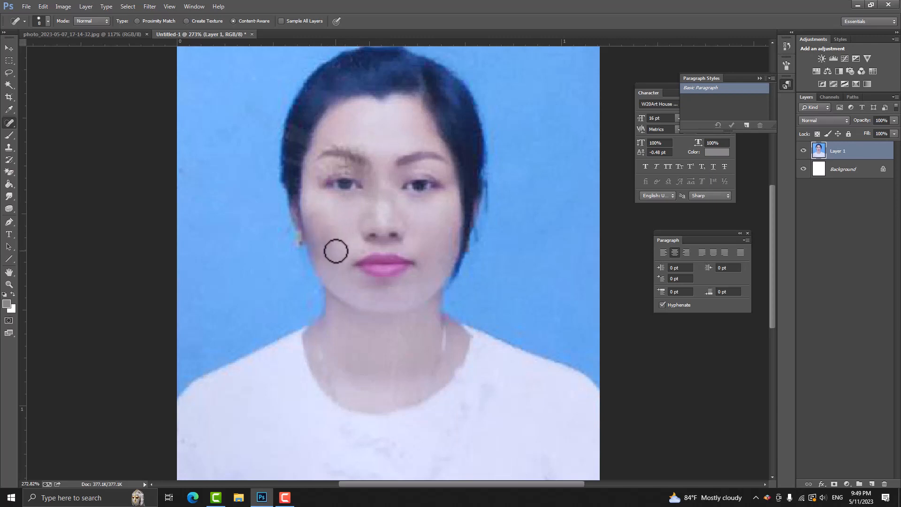
pyautogui.moveTo(322, 229); pyautogui.dragTo(329, 246)
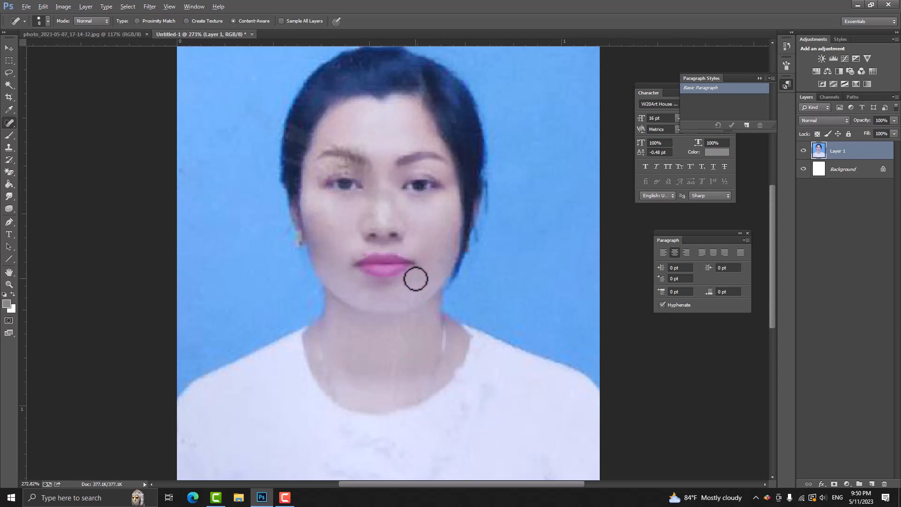
pyautogui.click(360, 252)
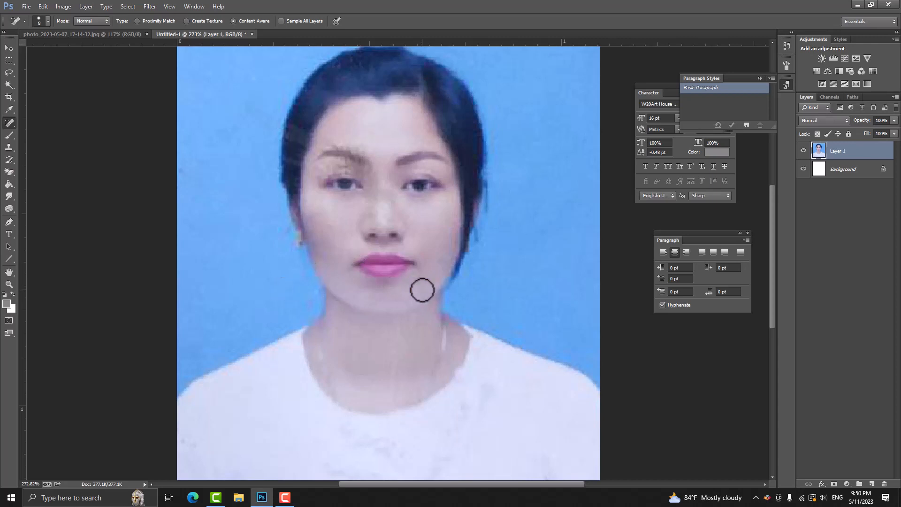
# Smooth the portrait layer with a Surface Blur of radius 10 pixels and threshold 5 levels
pyautogui.scroll(-3, 422, 290)
pyautogui.scroll(3, 423, 281)
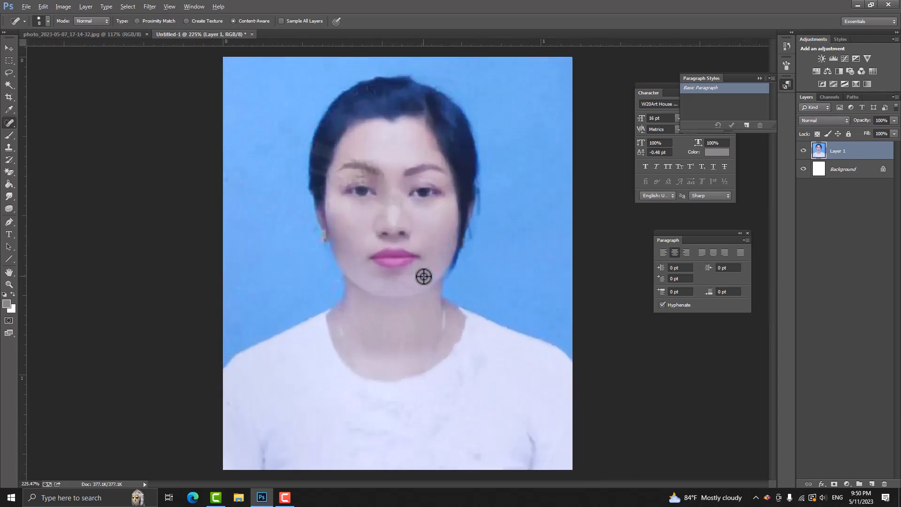
pyautogui.scroll(-2, 382, 389)
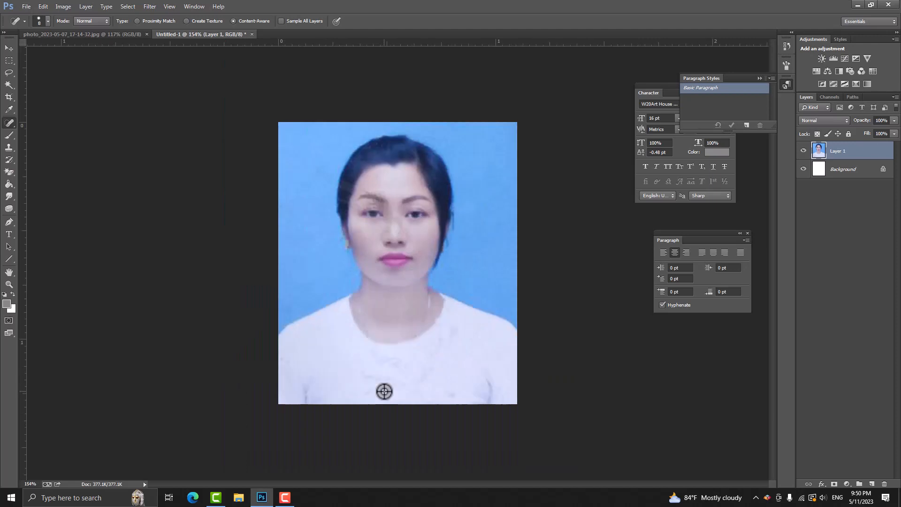
pyautogui.scroll(1, 384, 389)
pyautogui.scroll(1, 508, 239)
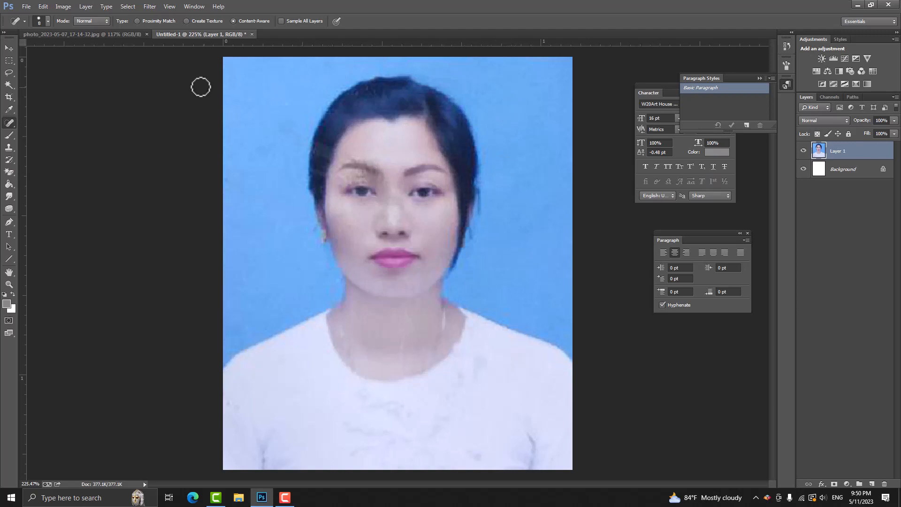
pyautogui.click(150, 7)
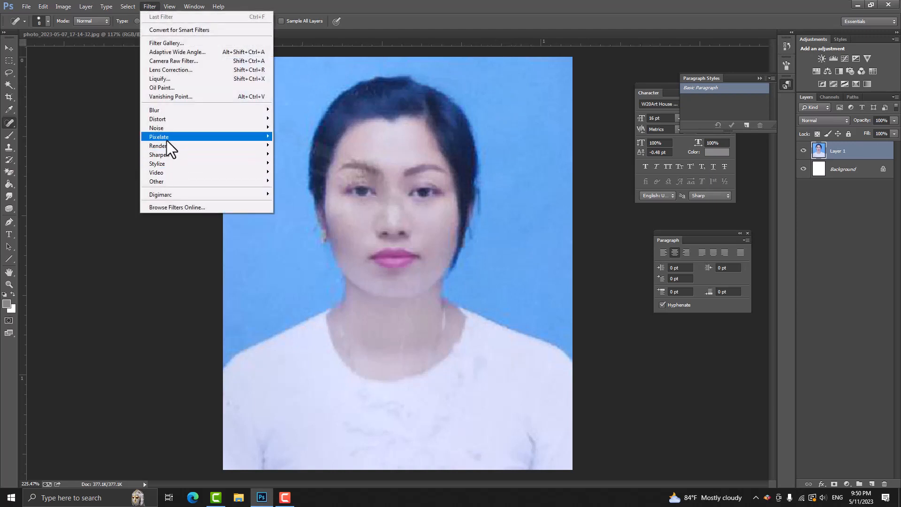
pyautogui.moveTo(198, 111)
pyautogui.click(291, 229)
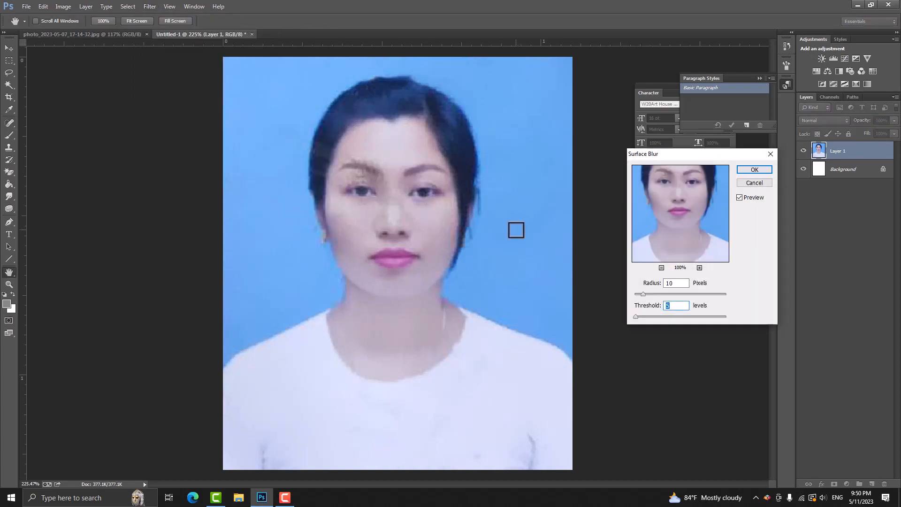
pyautogui.moveTo(677, 155); pyautogui.dragTo(602, 123)
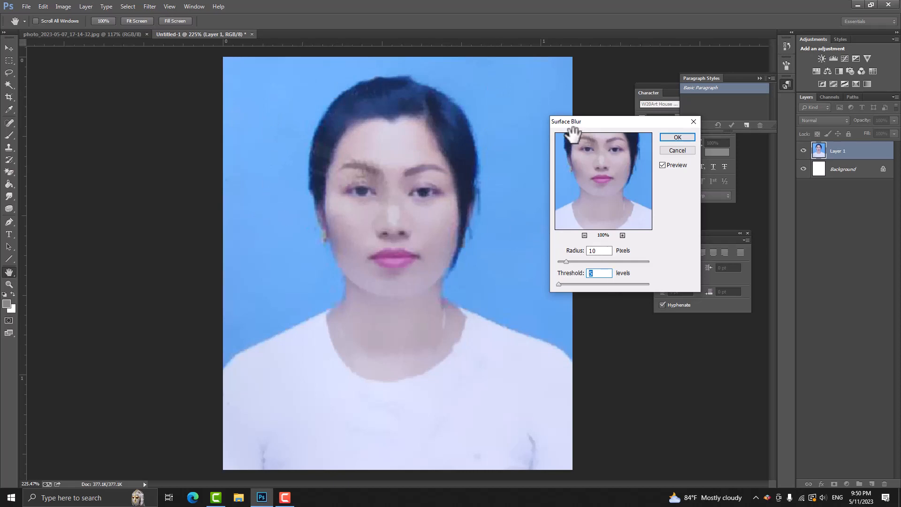
pyautogui.click(663, 165)
pyautogui.click(565, 274)
pyautogui.click(678, 138)
# Examine the blurred portrait at several magnifications for remaining flaws on the face, hair and shirt
pyautogui.press('j')
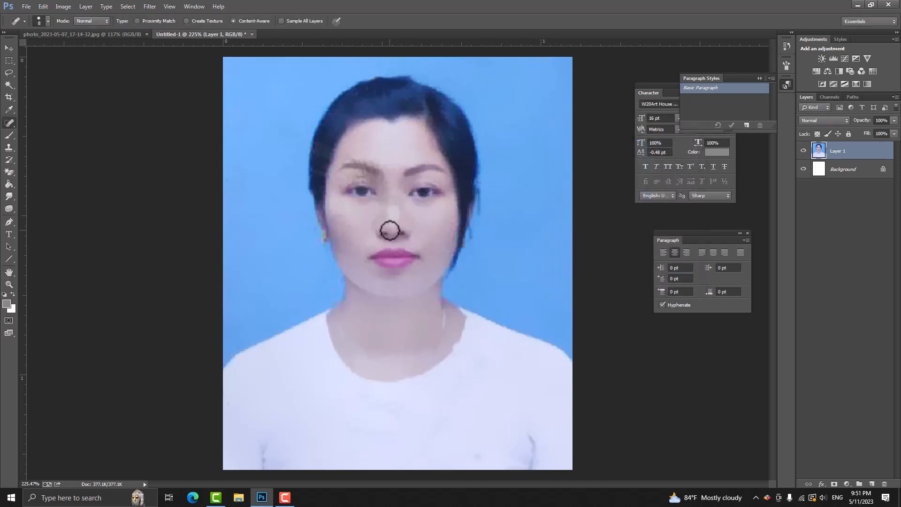
pyautogui.scroll(1, 389, 230)
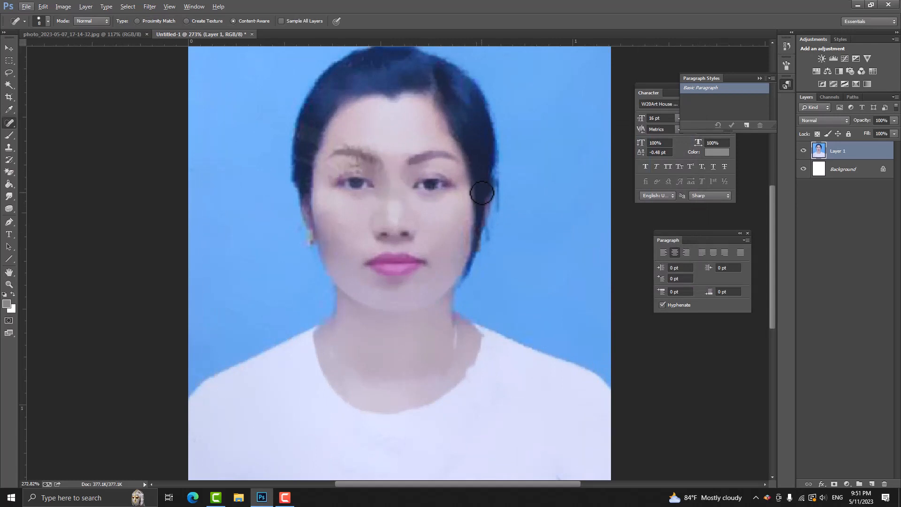
pyautogui.scroll(-2, 434, 224)
pyautogui.scroll(1, 428, 222)
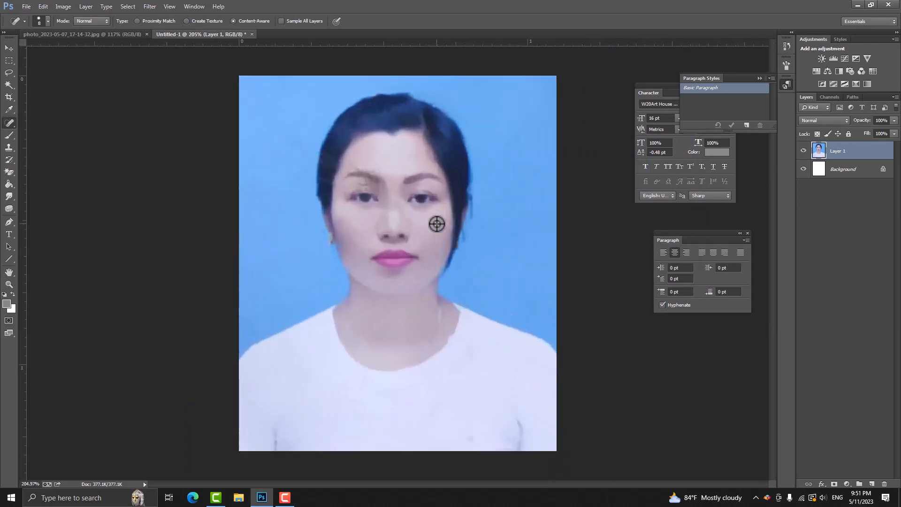
pyautogui.scroll(-1, 436, 223)
pyautogui.scroll(-1, 431, 244)
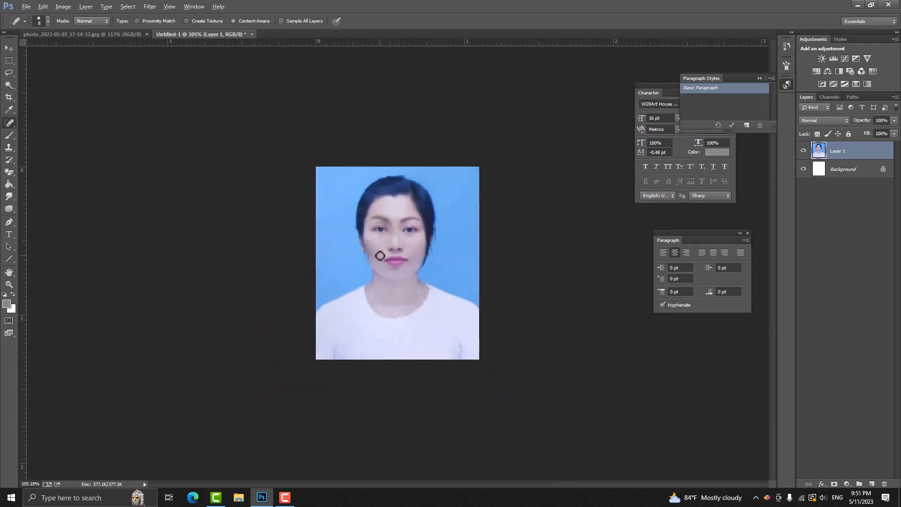
pyautogui.scroll(1, 380, 255)
pyautogui.scroll(4, 373, 257)
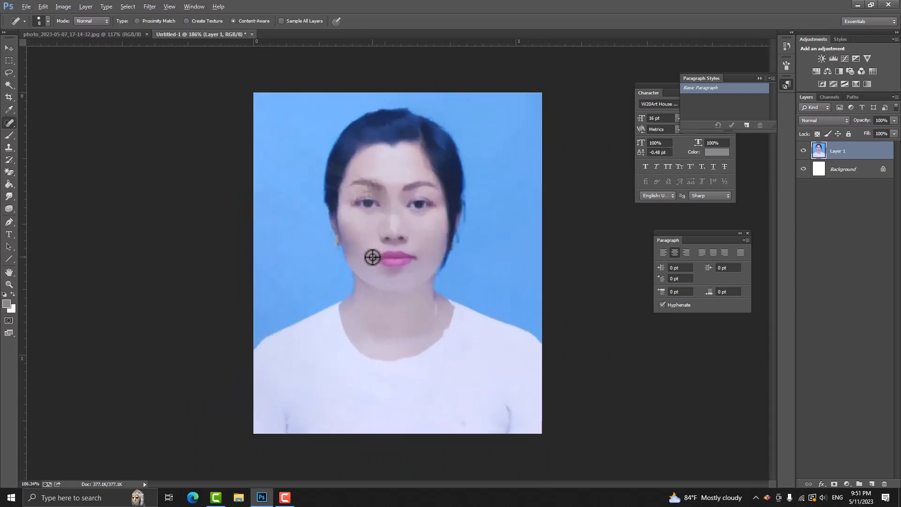
pyautogui.scroll(2, 372, 257)
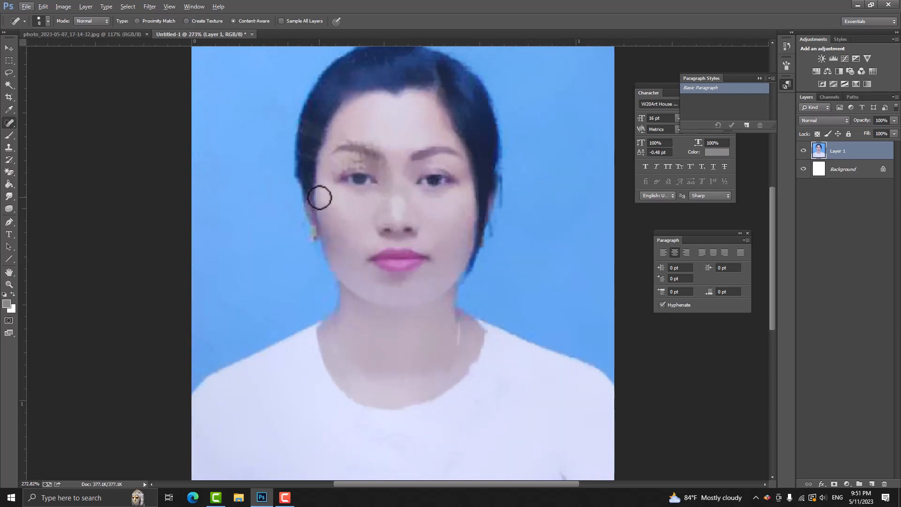
# Set up the Smudge tool with a strength of 10% and a 20 px brush
pyautogui.click(10, 196)
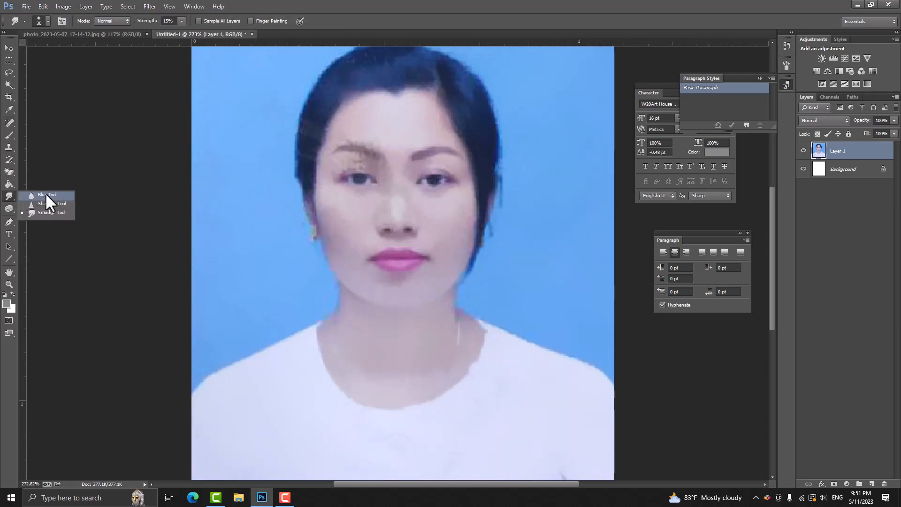
pyautogui.click(46, 214)
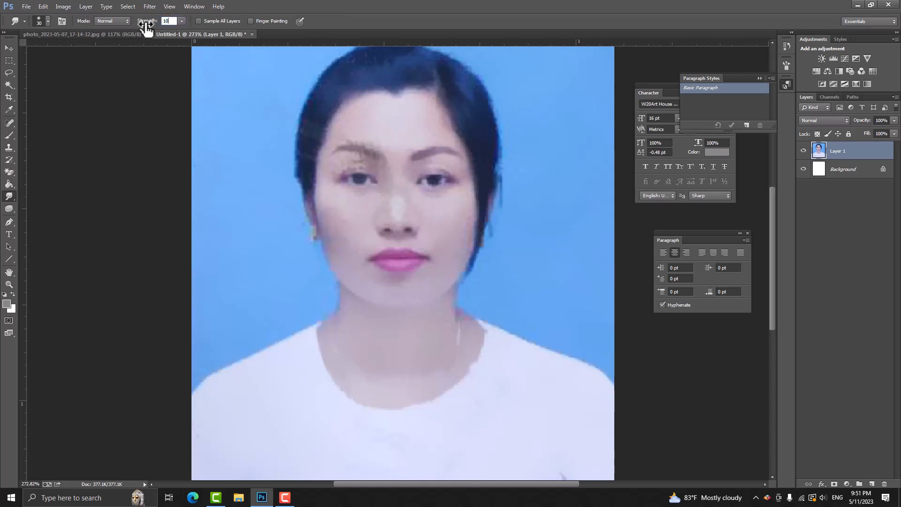
pyautogui.press('Return')
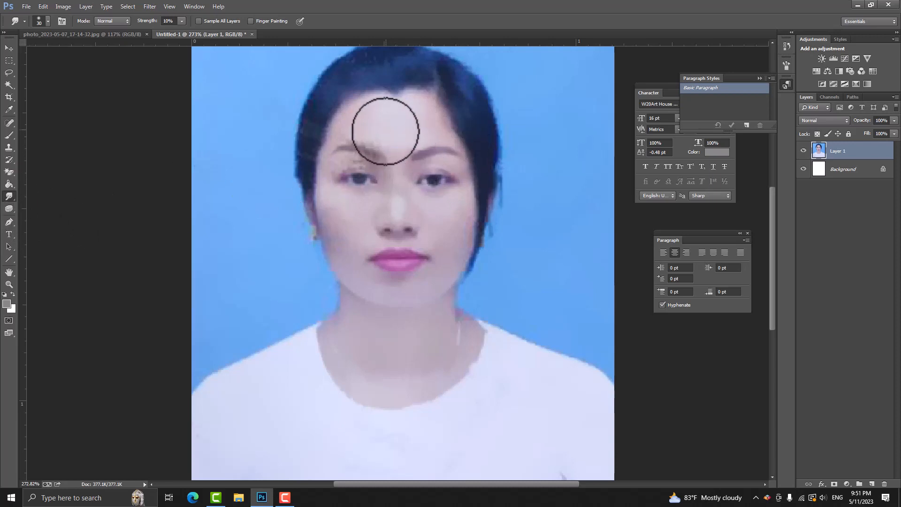
pyautogui.press('[')
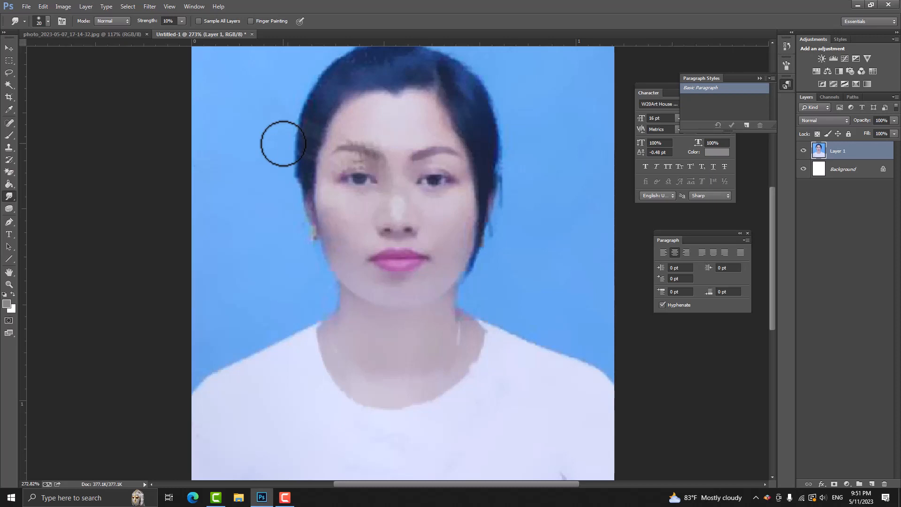
# Try the Spacing option of the smudge brush tip, switch it back off and close the brush settings
pyautogui.press('F5')
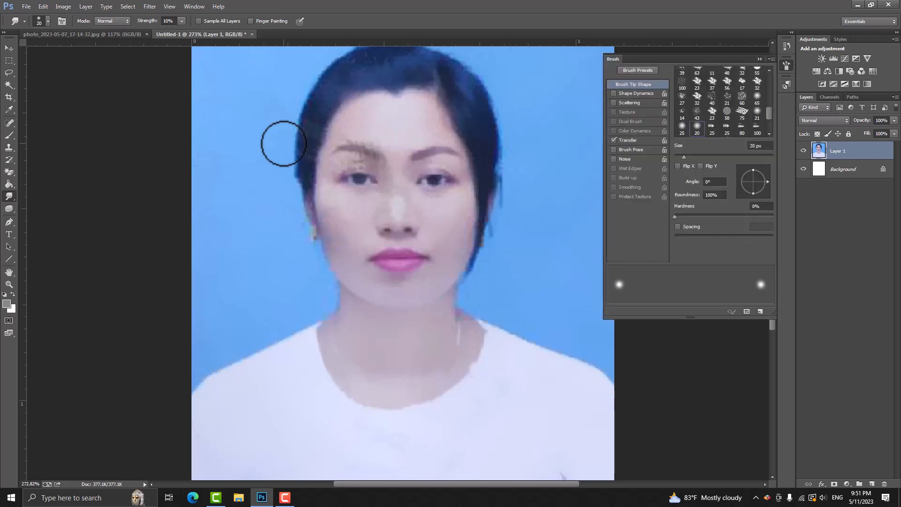
pyautogui.click(678, 226)
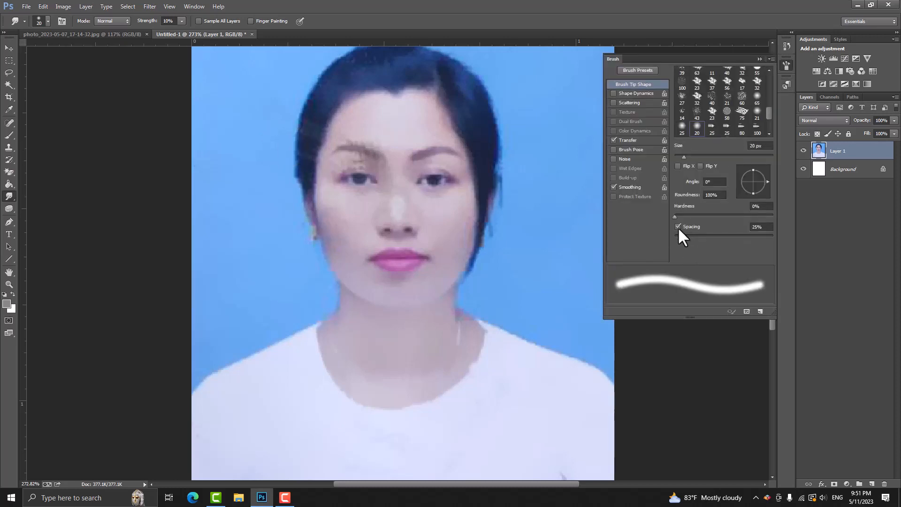
pyautogui.click(678, 226)
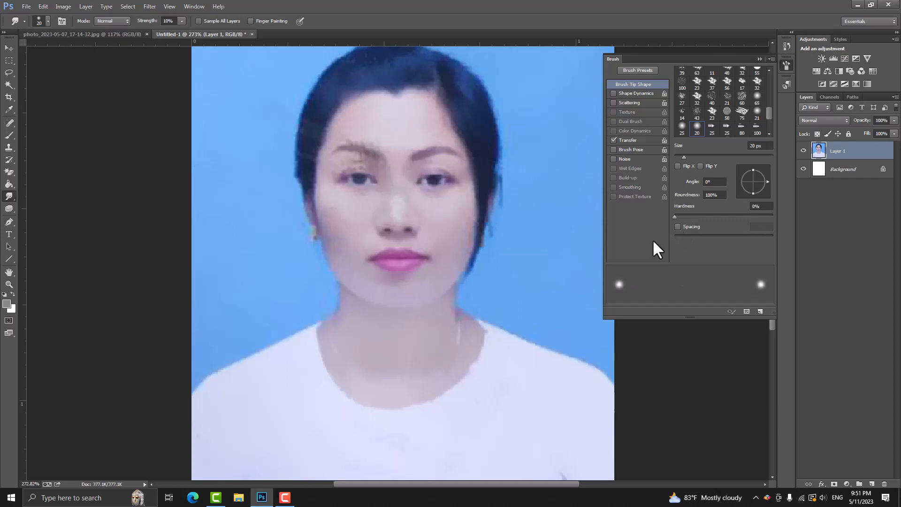
pyautogui.rightClick(613, 58)
pyautogui.click(619, 61)
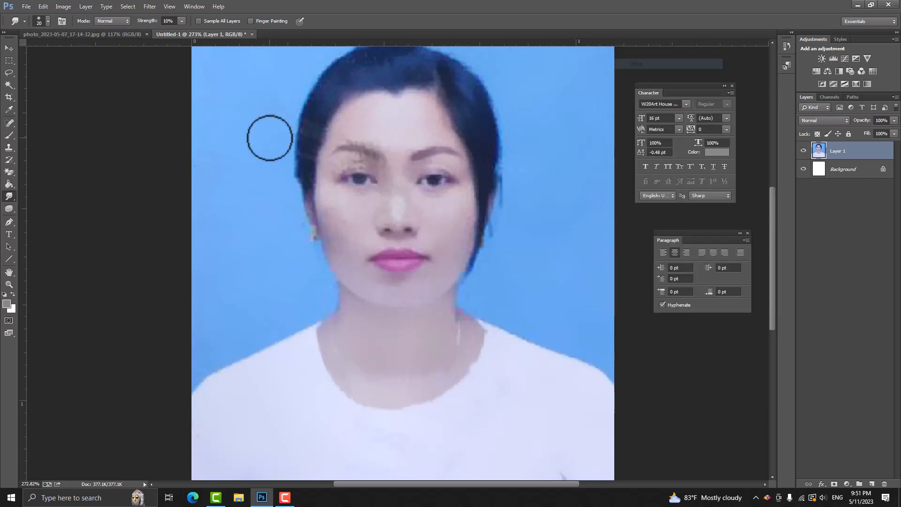
# Reselect the Smudge tool at 10% strength, toggle its brush tip Spacing on and off once more, and close the settings
pyautogui.rightClick(10, 197)
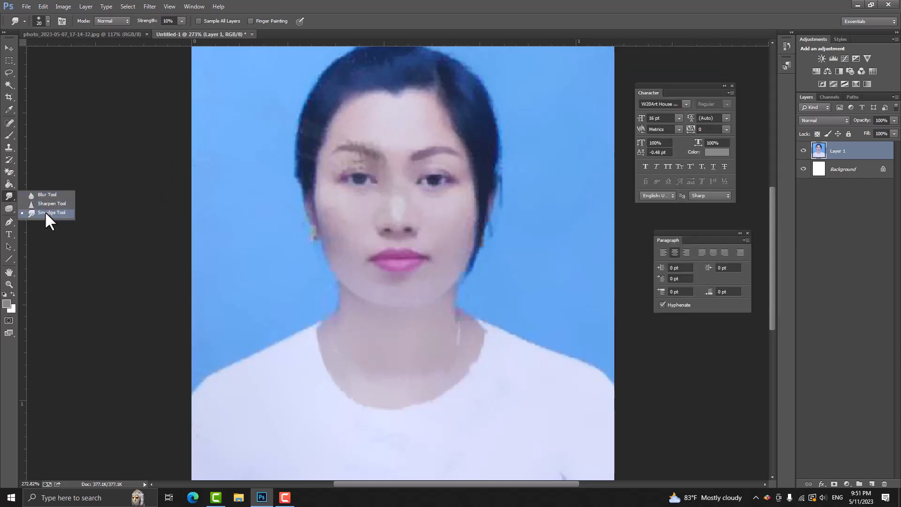
pyautogui.click(46, 212)
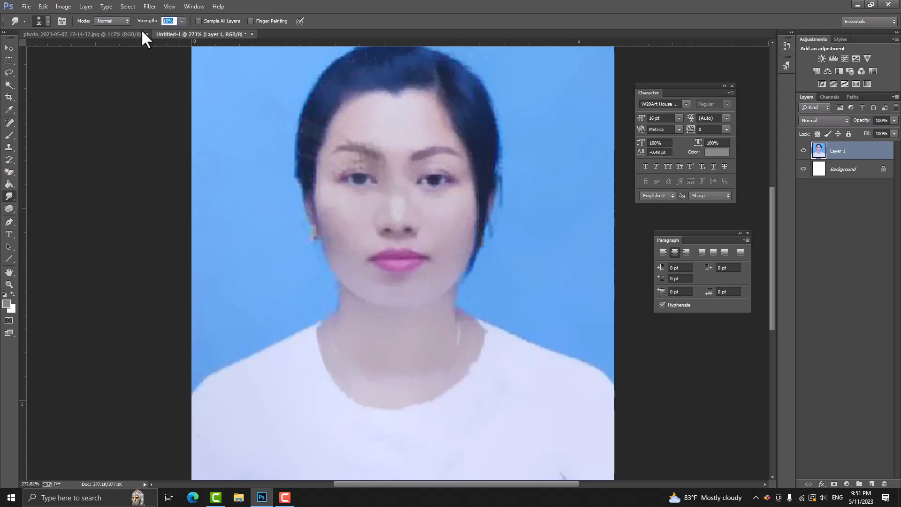
pyautogui.press('Return')
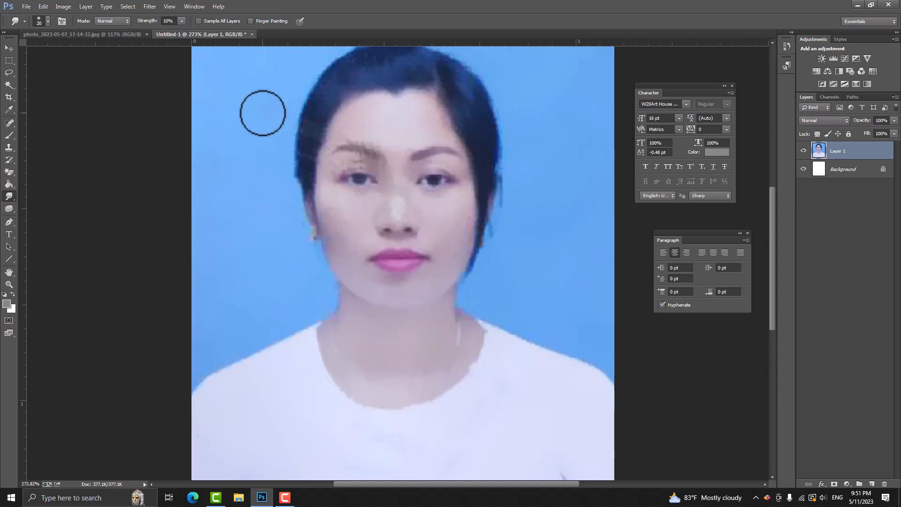
pyautogui.press('F5')
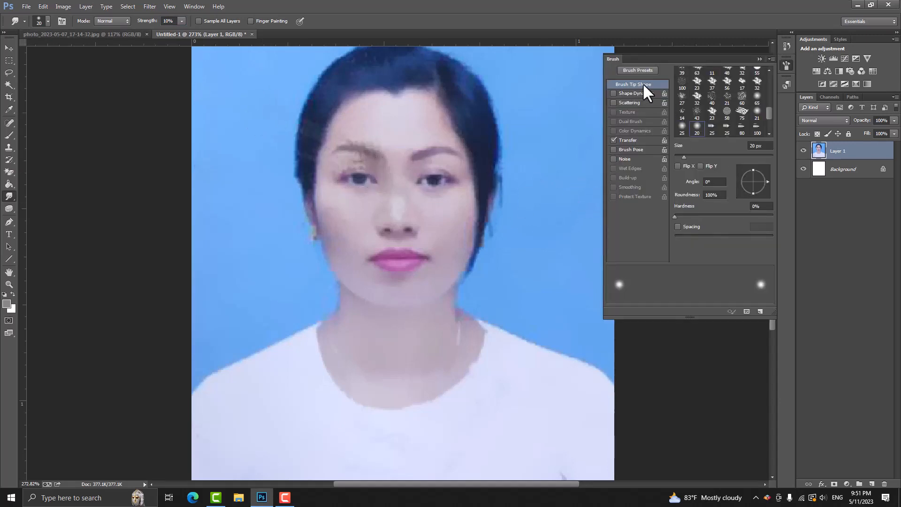
pyautogui.click(678, 226)
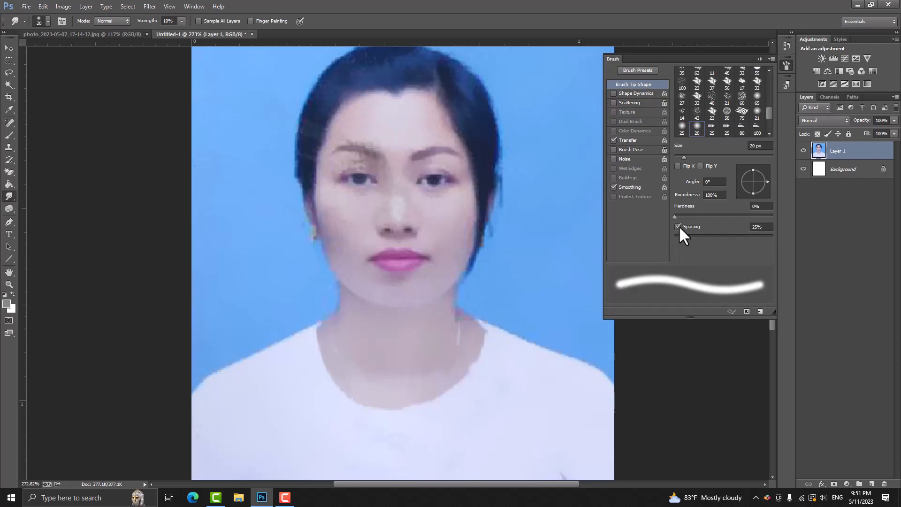
pyautogui.click(678, 226)
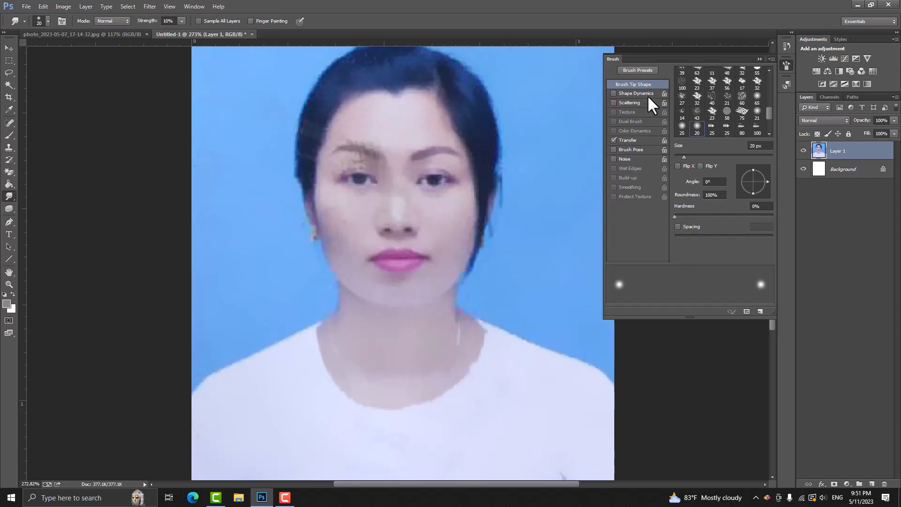
pyautogui.rightClick(613, 58)
pyautogui.click(624, 65)
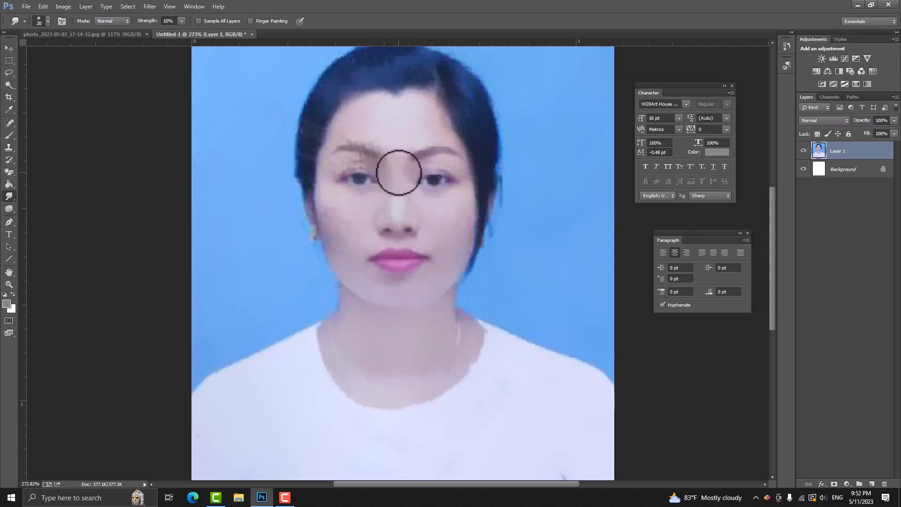
# Shrink the smudge brush and blend the uneven skin on the nose bridge and the earring-side cheek at 10% strength
pyautogui.press('[')
pyautogui.press('[')
pyautogui.press(']')
pyautogui.press(']')
pyautogui.press(']')
pyautogui.press(']')
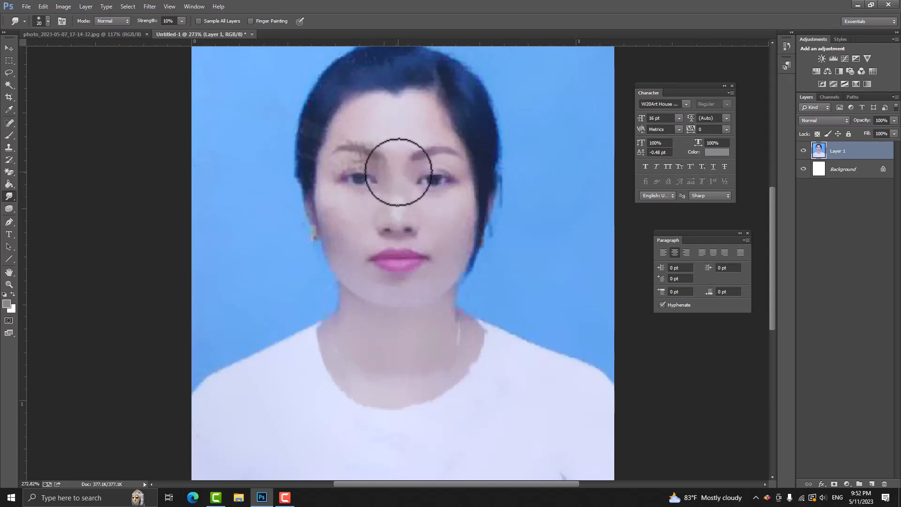
pyautogui.press('[')
pyautogui.press('[')
pyautogui.press('[')
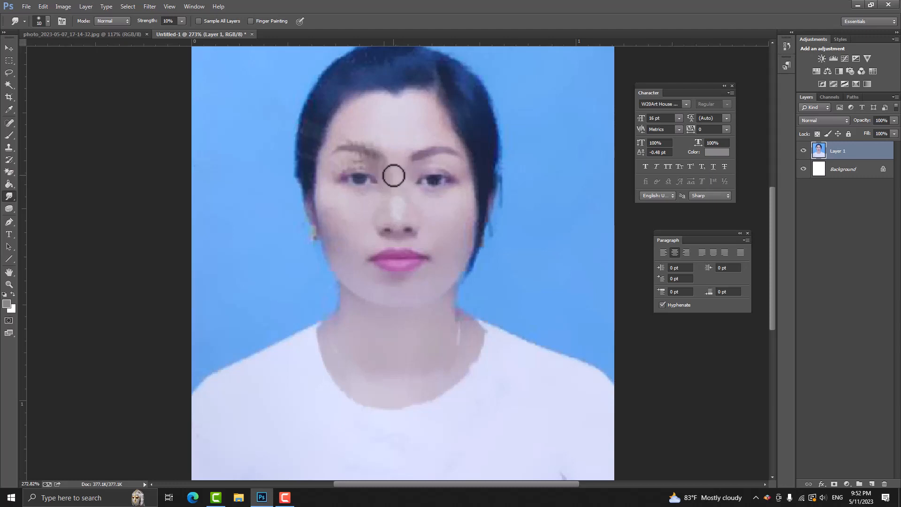
pyautogui.press('[')
pyautogui.moveTo(397, 176)
pyautogui.mouseDown()
pyautogui.moveTo(395, 174)
pyautogui.moveTo(400, 209)
pyautogui.moveTo(390, 183)
pyautogui.mouseUp()
pyautogui.moveTo(334, 223)
pyautogui.mouseDown()
pyautogui.moveTo(341, 253)
pyautogui.moveTo(325, 213)
pyautogui.moveTo(341, 219)
pyautogui.moveTo(342, 236)
pyautogui.moveTo(329, 216)
pyautogui.moveTo(327, 224)
pyautogui.moveTo(335, 196)
pyautogui.moveTo(377, 197)
pyautogui.moveTo(335, 190)
pyautogui.moveTo(335, 172)
pyautogui.moveTo(352, 164)
pyautogui.moveTo(384, 176)
pyautogui.moveTo(348, 164)
pyautogui.moveTo(376, 164)
pyautogui.moveTo(340, 166)
pyautogui.moveTo(378, 167)
pyautogui.moveTo(393, 192)
pyautogui.moveTo(337, 194)
pyautogui.mouseUp()
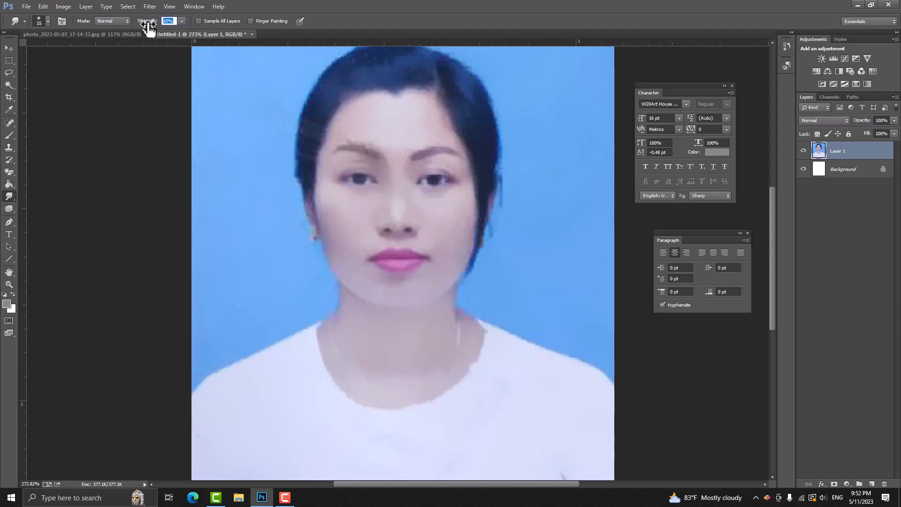
# Smudge the forehead and the marks around the earring-side eyebrow at 15% strength, reducing the brush from 15 to 8 px
pyautogui.moveTo(360, 125)
pyautogui.mouseDown()
pyautogui.moveTo(390, 143)
pyautogui.moveTo(396, 160)
pyautogui.moveTo(436, 132)
pyautogui.moveTo(394, 113)
pyautogui.moveTo(356, 123)
pyautogui.moveTo(383, 110)
pyautogui.moveTo(427, 112)
pyautogui.moveTo(443, 125)
pyautogui.moveTo(363, 111)
pyautogui.moveTo(352, 126)
pyautogui.moveTo(438, 132)
pyautogui.moveTo(371, 137)
pyautogui.moveTo(379, 203)
pyautogui.moveTo(378, 170)
pyautogui.moveTo(350, 162)
pyautogui.moveTo(364, 163)
pyautogui.moveTo(338, 168)
pyautogui.moveTo(328, 183)
pyautogui.moveTo(347, 206)
pyautogui.moveTo(387, 190)
pyautogui.moveTo(384, 173)
pyautogui.moveTo(352, 164)
pyautogui.moveTo(389, 143)
pyautogui.moveTo(351, 137)
pyautogui.mouseUp()
pyautogui.scroll(3, 351, 156)
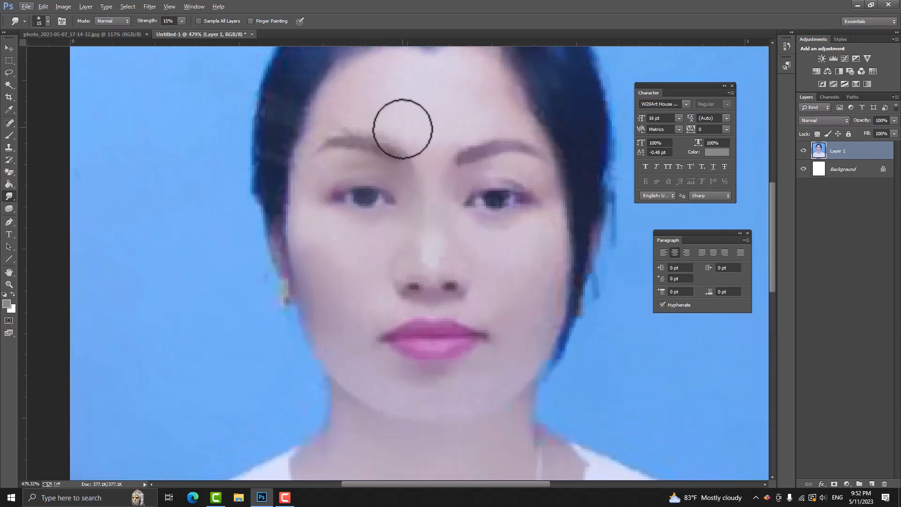
pyautogui.press('[')
pyautogui.press('[')
pyautogui.press('[')
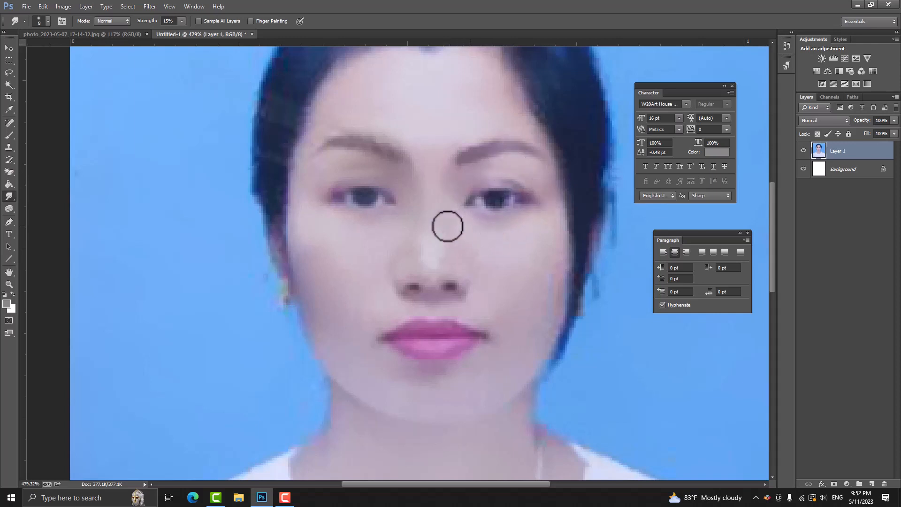
# Smooth the skin below the lips and on the cheeks with a 15 px Smudge brush at 15% strength
pyautogui.moveTo(452, 282); pyautogui.dragTo(454, 231)
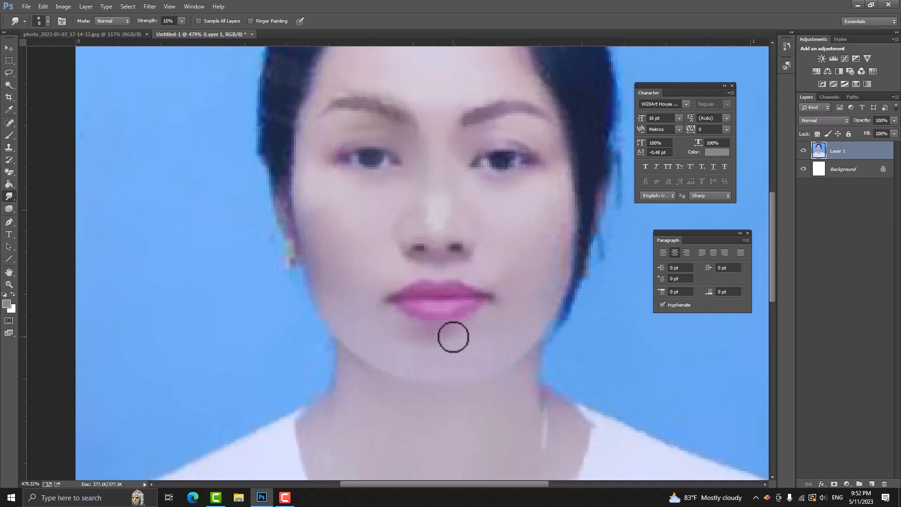
pyautogui.press(']')
pyautogui.press(']')
pyautogui.press(']')
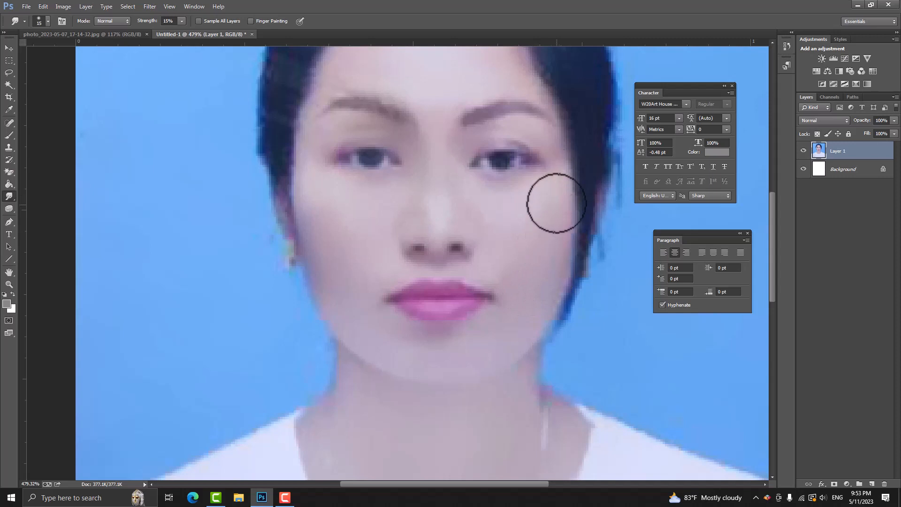
pyautogui.scroll(-3, 521, 281)
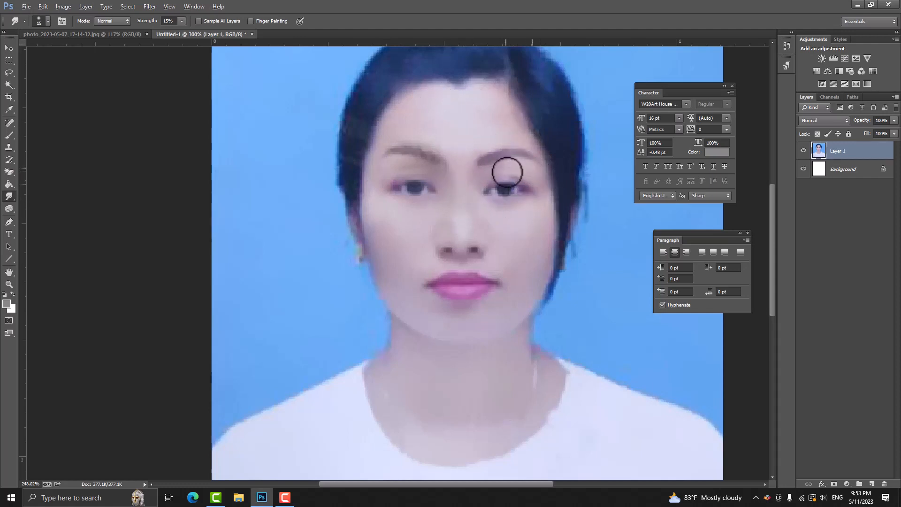
pyautogui.scroll(-3, 509, 177)
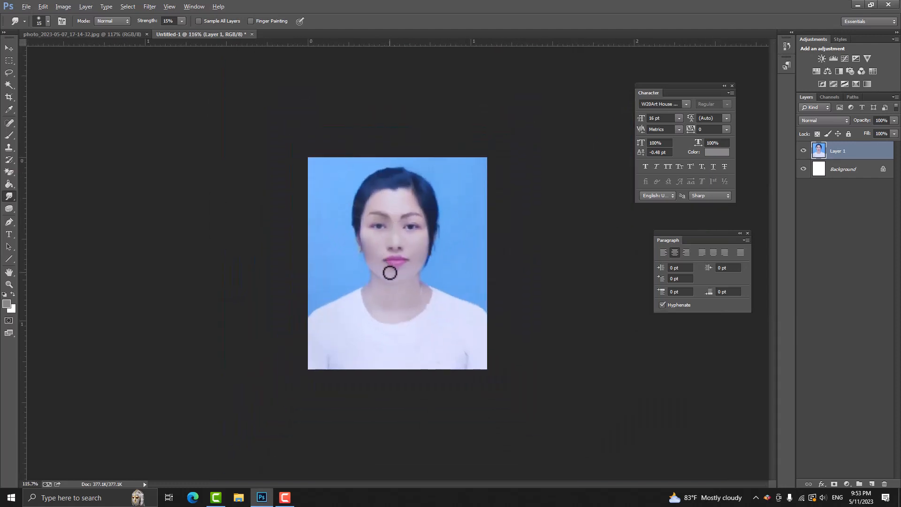
pyautogui.scroll(2, 390, 260)
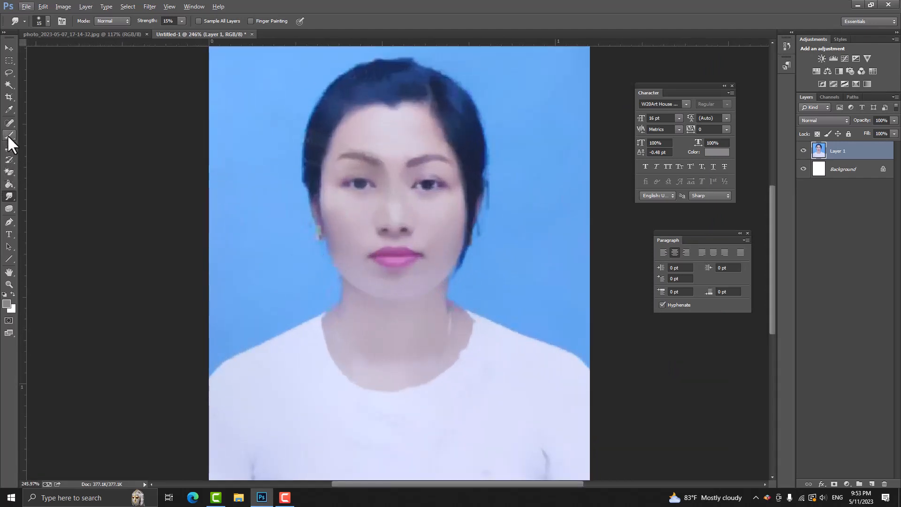
# Patch the shadowed strip of cheek beside the earring with cleaner facial skin using the Patch tool in Source mode
pyautogui.moveTo(9, 123)
pyautogui.mouseDown()
pyautogui.moveTo(44, 119)
pyautogui.moveTo(61, 141)
pyautogui.mouseUp()
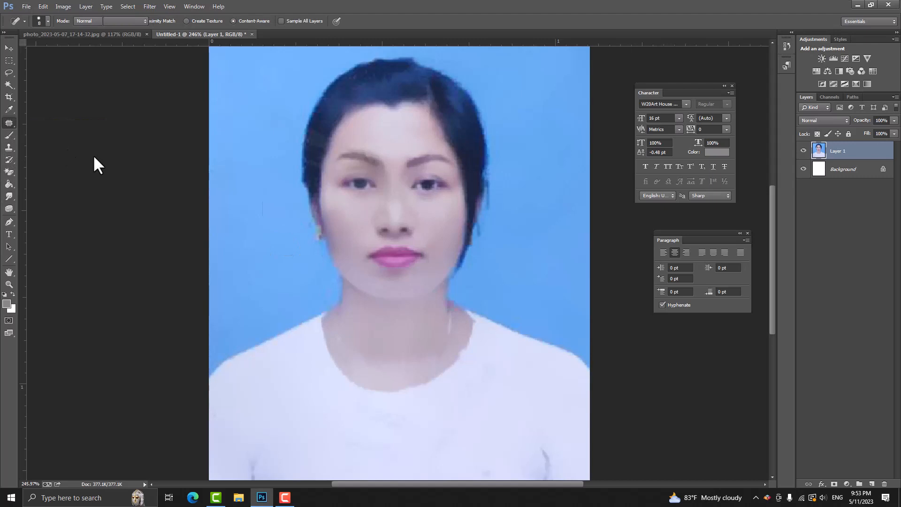
pyautogui.moveTo(339, 236)
pyautogui.mouseDown()
pyautogui.moveTo(332, 217)
pyautogui.moveTo(340, 212)
pyautogui.moveTo(350, 246)
pyautogui.moveTo(334, 238)
pyautogui.moveTo(339, 213)
pyautogui.moveTo(348, 224)
pyautogui.moveTo(341, 246)
pyautogui.moveTo(328, 212)
pyautogui.moveTo(333, 207)
pyautogui.moveTo(344, 221)
pyautogui.moveTo(335, 246)
pyautogui.moveTo(359, 225)
pyautogui.mouseUp()
pyautogui.click(348, 252)
pyautogui.click(354, 237)
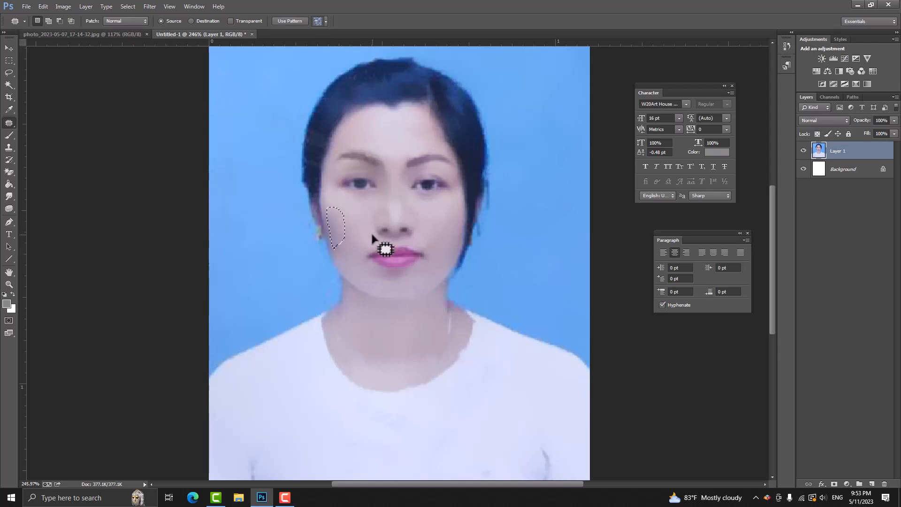
pyautogui.scroll(-3, 371, 241)
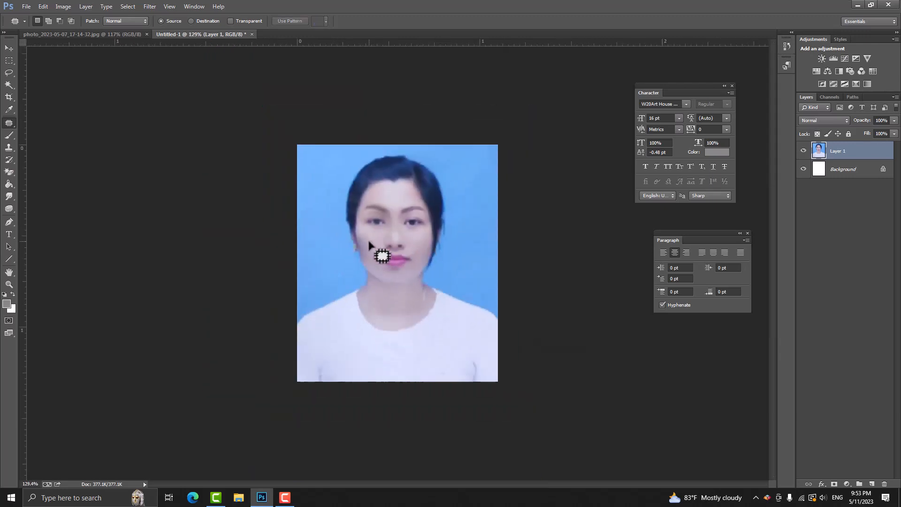
pyautogui.scroll(1, 398, 264)
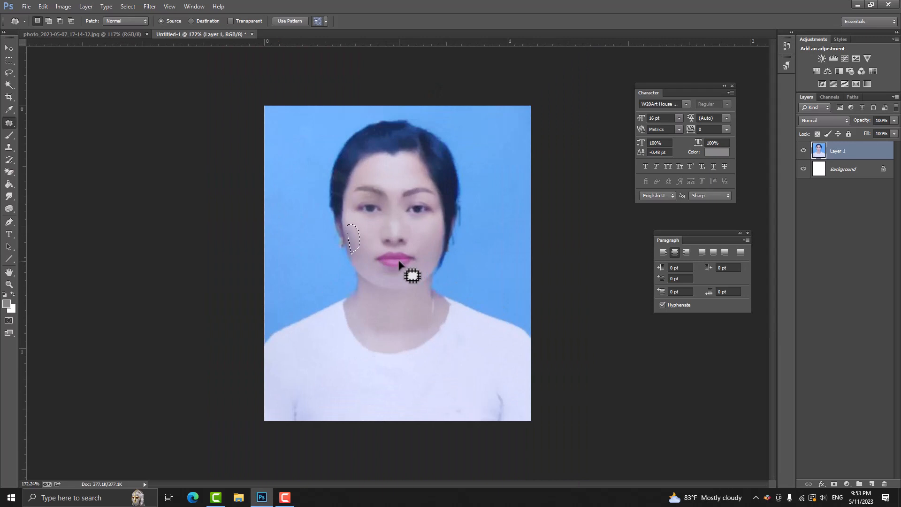
pyautogui.scroll(-2, 399, 265)
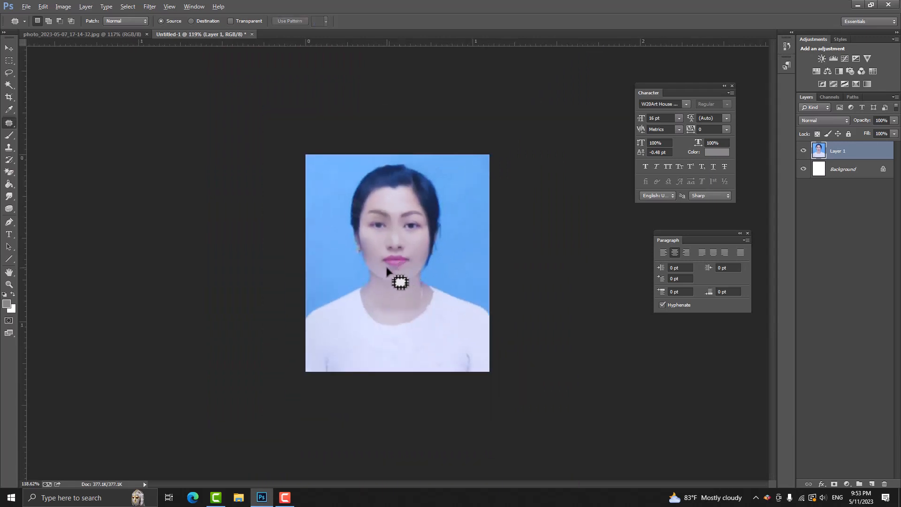
pyautogui.scroll(4, 396, 279)
pyautogui.scroll(1, 333, 257)
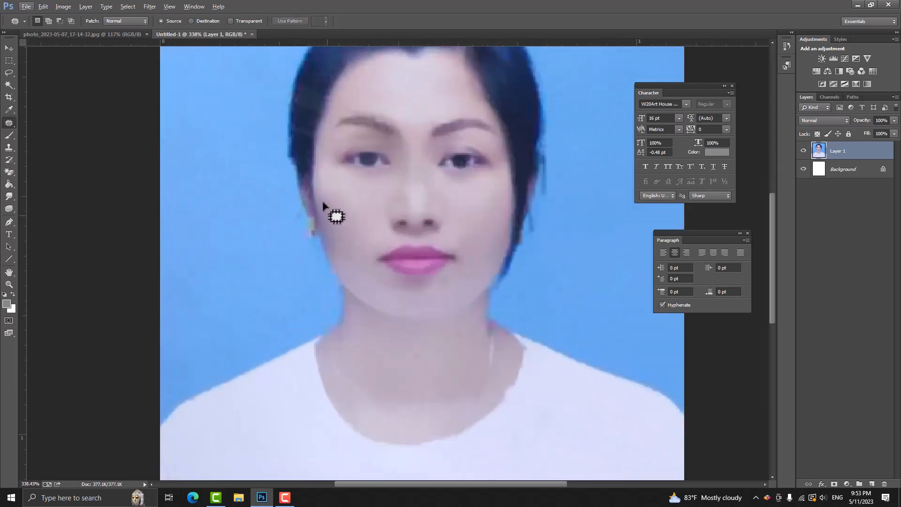
# Patch the remaining uneven spots on the upper and outer part of the earring-side cheek, and clear the selection
pyautogui.moveTo(332, 207)
pyautogui.mouseDown()
pyautogui.moveTo(332, 189)
pyautogui.moveTo(344, 211)
pyautogui.moveTo(329, 210)
pyautogui.moveTo(346, 202)
pyautogui.mouseUp()
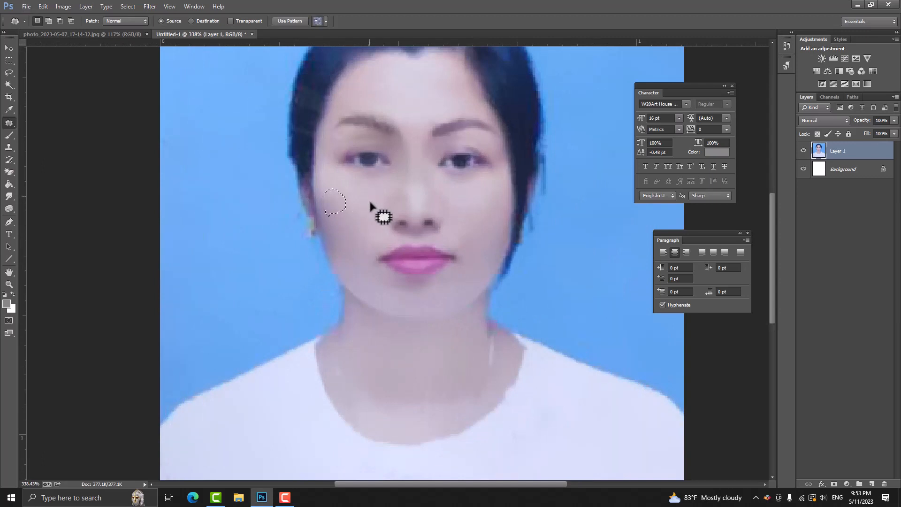
pyautogui.scroll(-2, 388, 282)
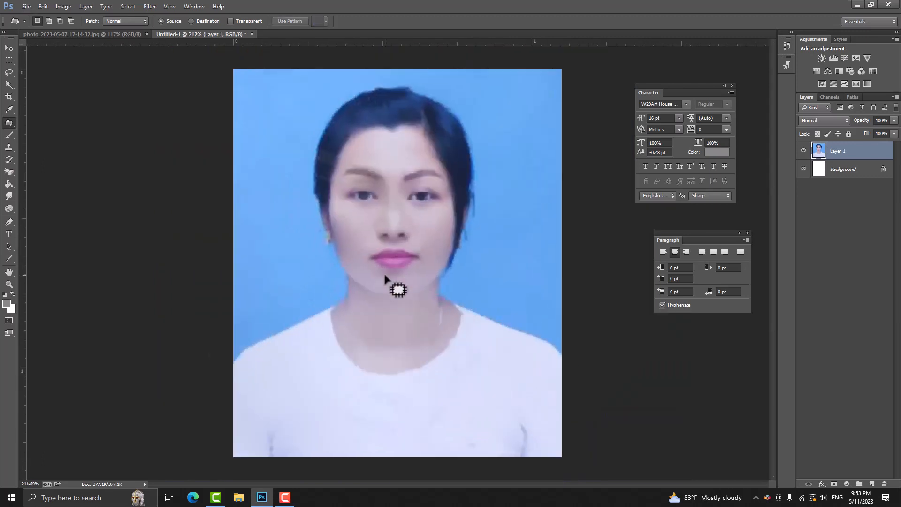
pyautogui.scroll(2, 396, 286)
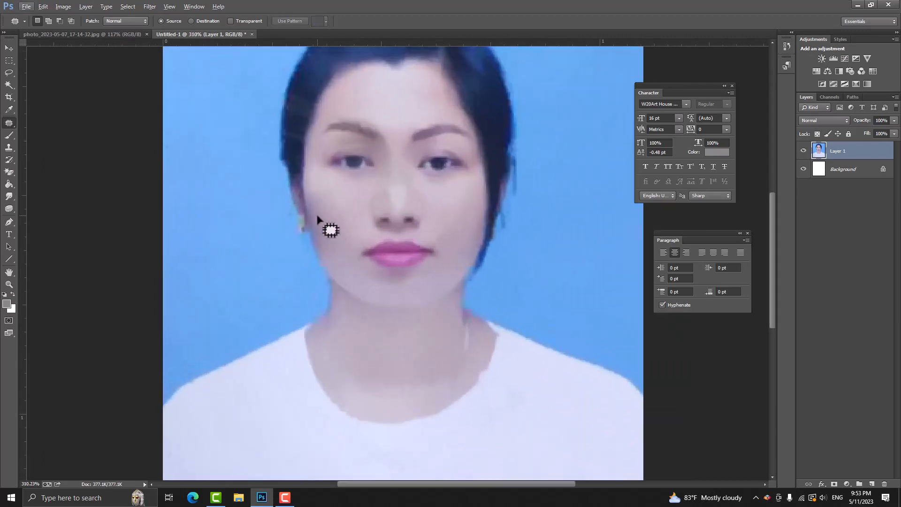
pyautogui.moveTo(317, 215); pyautogui.dragTo(315, 187)
pyautogui.hotkey('ctrl', 'd')
pyautogui.scroll(-3, 346, 243)
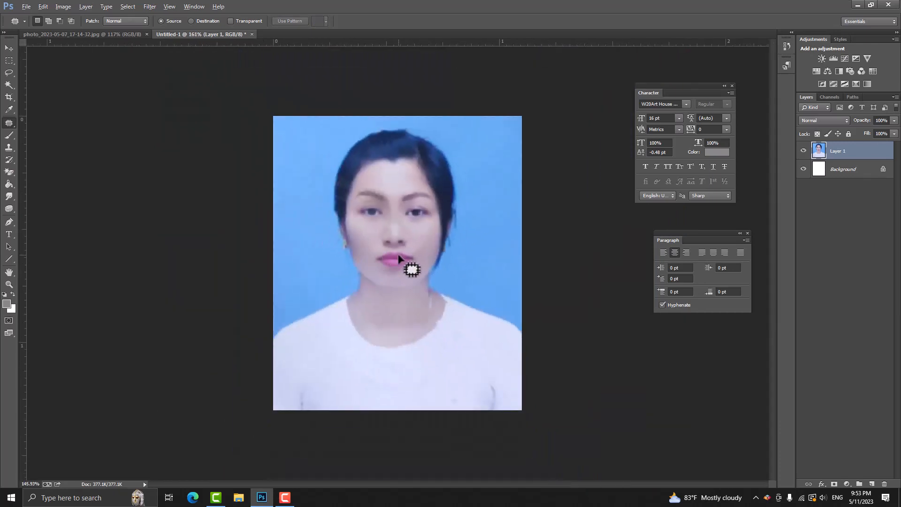
# Even out the skin on the earring-side cheek with a 15 px Clone Stamp at 100% opacity, sampling clean skin nearby
pyautogui.scroll(-2, 398, 257)
pyautogui.scroll(2, 412, 265)
pyautogui.scroll(-1, 416, 270)
pyautogui.scroll(3, 417, 271)
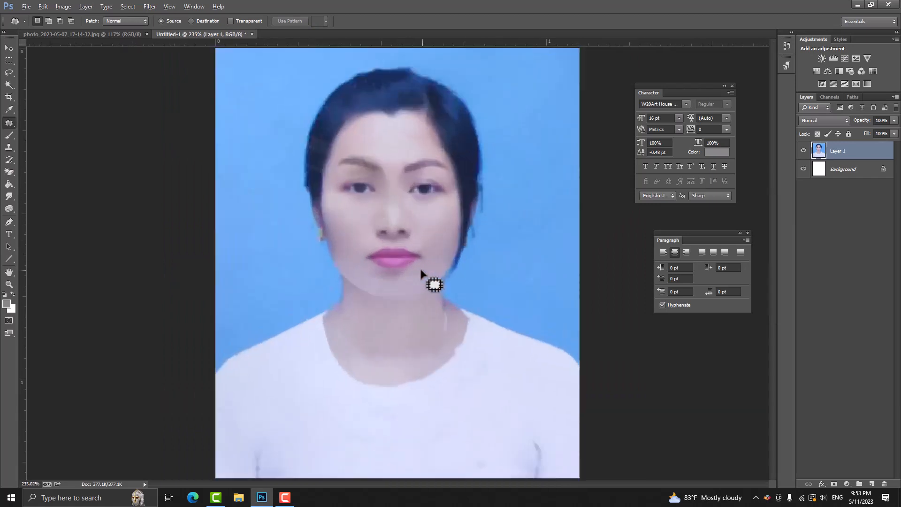
pyautogui.press('alt')
pyautogui.press('s')
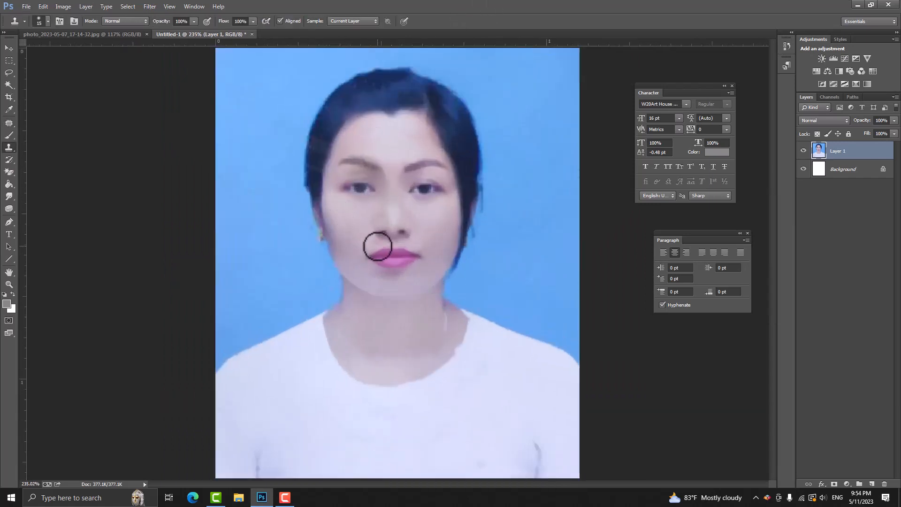
pyautogui.keyDown('alt'); pyautogui.click(343, 231); pyautogui.keyUp('alt')
pyautogui.moveTo(337, 227)
pyautogui.mouseDown()
pyautogui.moveTo(357, 257)
pyautogui.moveTo(362, 249)
pyautogui.moveTo(348, 247)
pyautogui.moveTo(350, 237)
pyautogui.mouseUp()
pyautogui.keyDown('alt'); pyautogui.click(347, 218); pyautogui.keyUp('alt')
pyautogui.keyDown('alt'); pyautogui.click(336, 218); pyautogui.keyUp('alt')
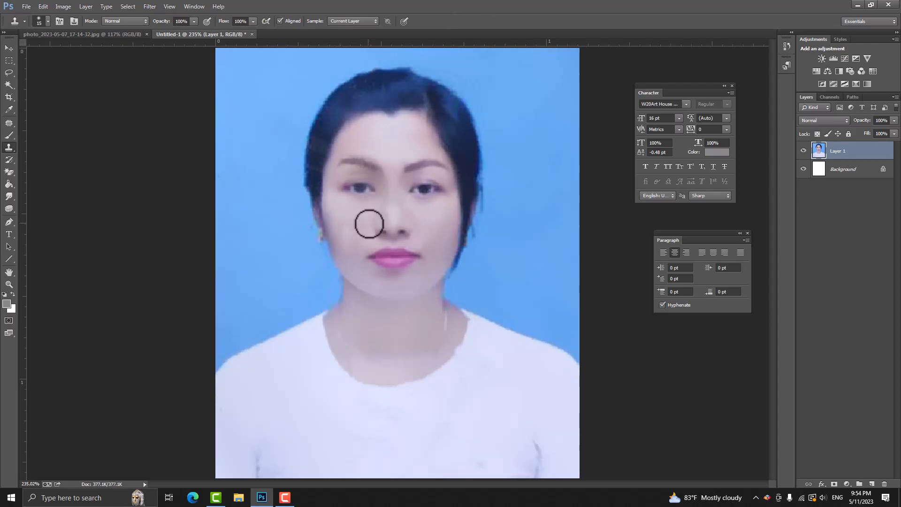
pyautogui.hotkey('ctrl', 'z')
pyautogui.keyDown('alt'); pyautogui.click(337, 217); pyautogui.keyUp('alt')
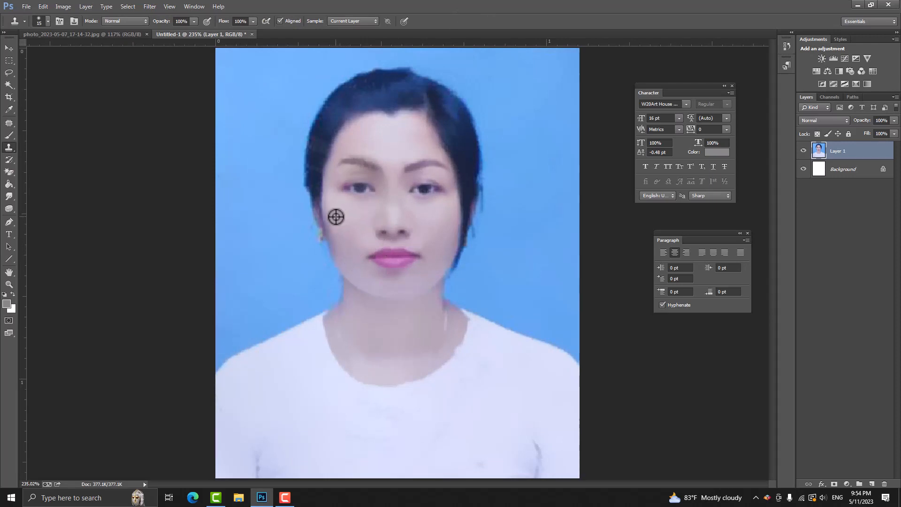
pyautogui.moveTo(334, 217)
pyautogui.mouseDown()
pyautogui.moveTo(340, 244)
pyautogui.moveTo(358, 244)
pyautogui.mouseUp()
pyautogui.keyDown('alt'); pyautogui.click(338, 214); pyautogui.keyUp('alt')
pyautogui.moveTo(329, 215); pyautogui.dragTo(336, 239)
# Examine the retouched face and the whole portrait for remaining blemishes and uneven skin, including with the layer deselected
pyautogui.scroll(-4, 490, 270)
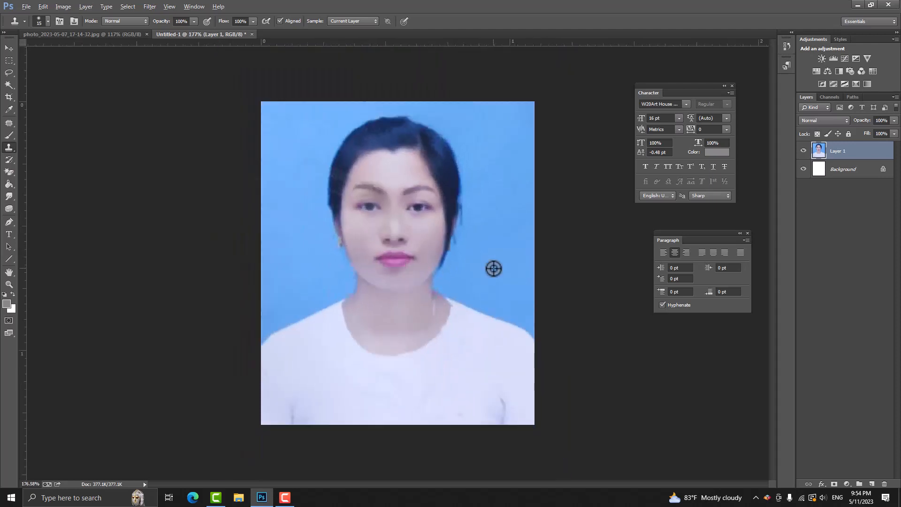
pyautogui.scroll(4, 396, 270)
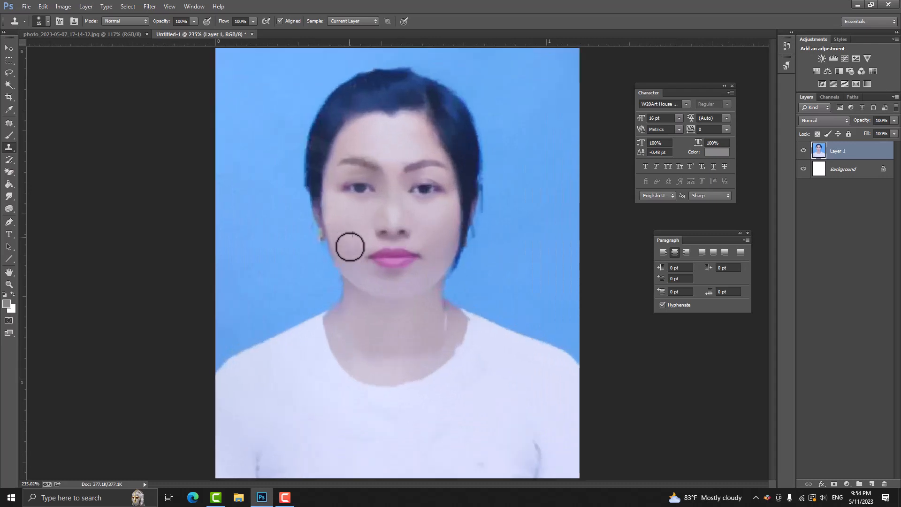
pyautogui.scroll(-2, 486, 272)
pyautogui.scroll(3, 358, 267)
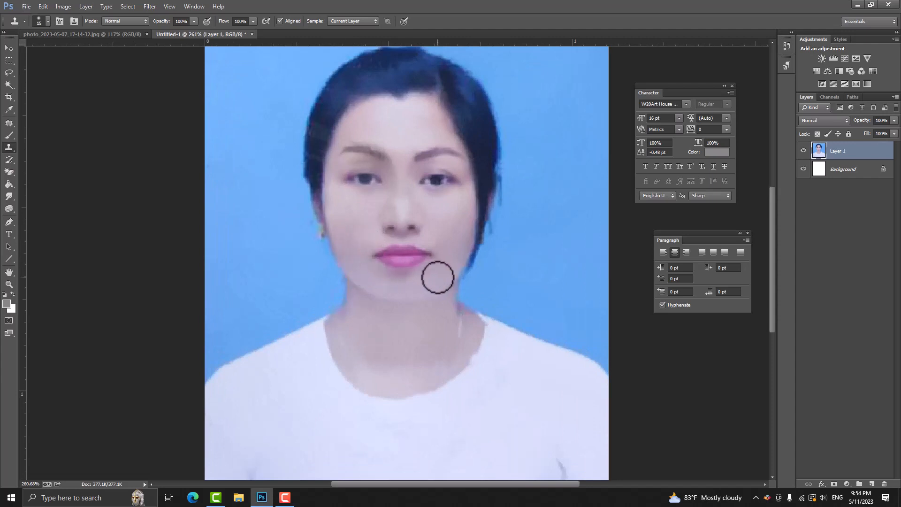
pyautogui.scroll(-2, 429, 277)
pyautogui.scroll(2, 420, 282)
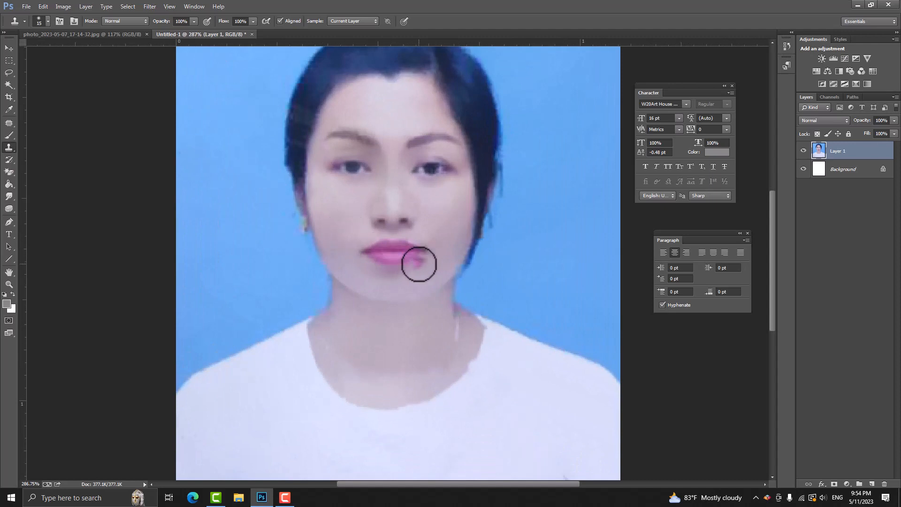
pyautogui.scroll(-4, 418, 263)
pyautogui.scroll(1, 418, 265)
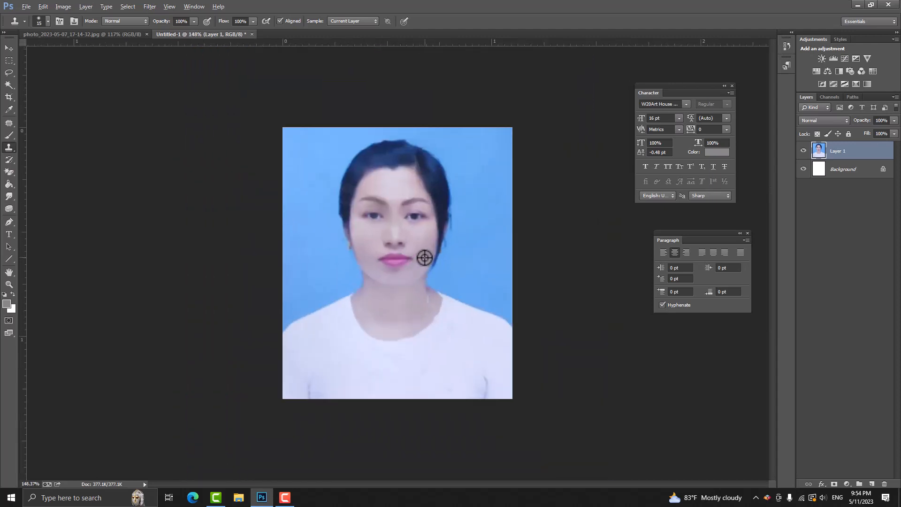
pyautogui.scroll(-3, 425, 263)
pyautogui.scroll(4, 422, 270)
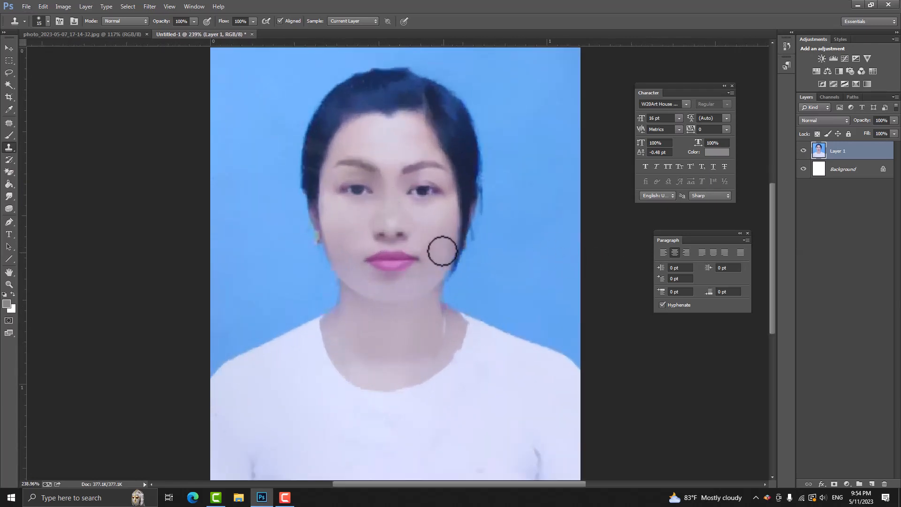
pyautogui.scroll(-1, 601, 272)
pyautogui.scroll(2, 487, 274)
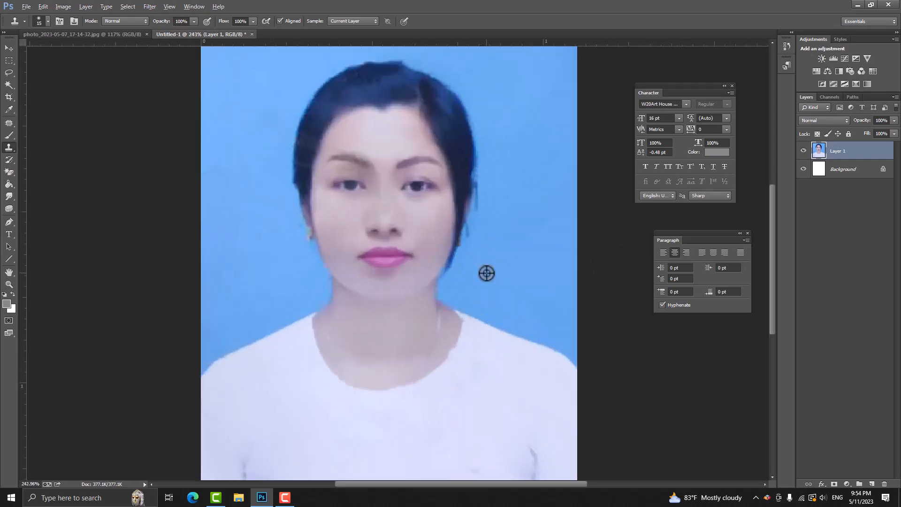
pyautogui.scroll(-1, 488, 273)
pyautogui.scroll(-1, 489, 245)
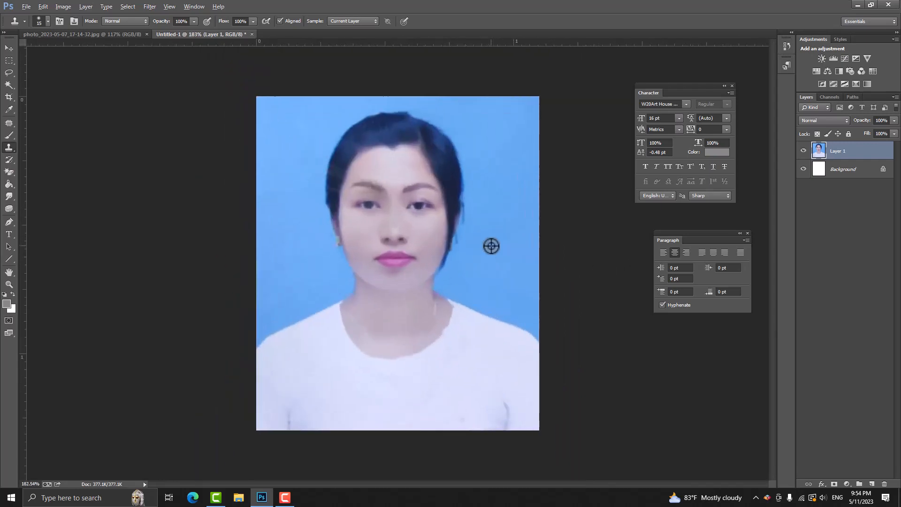
pyautogui.scroll(4, 400, 254)
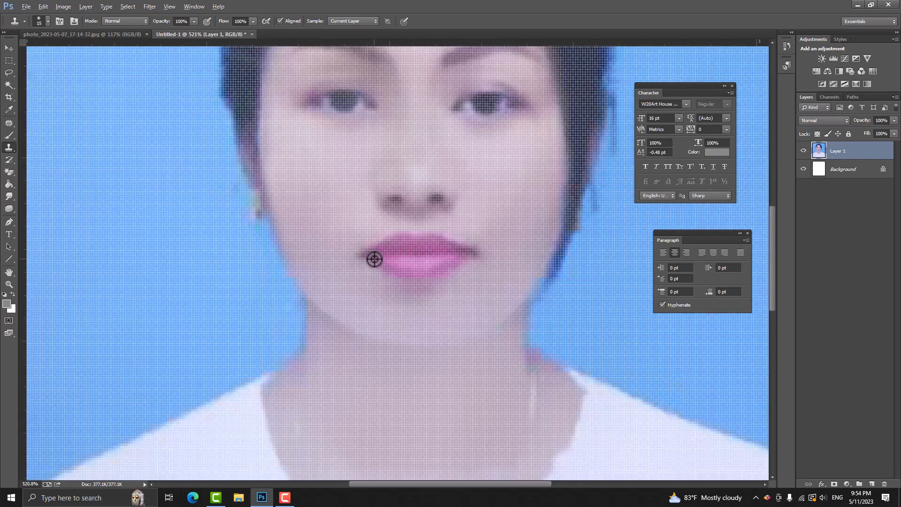
pyautogui.scroll(-6, 374, 260)
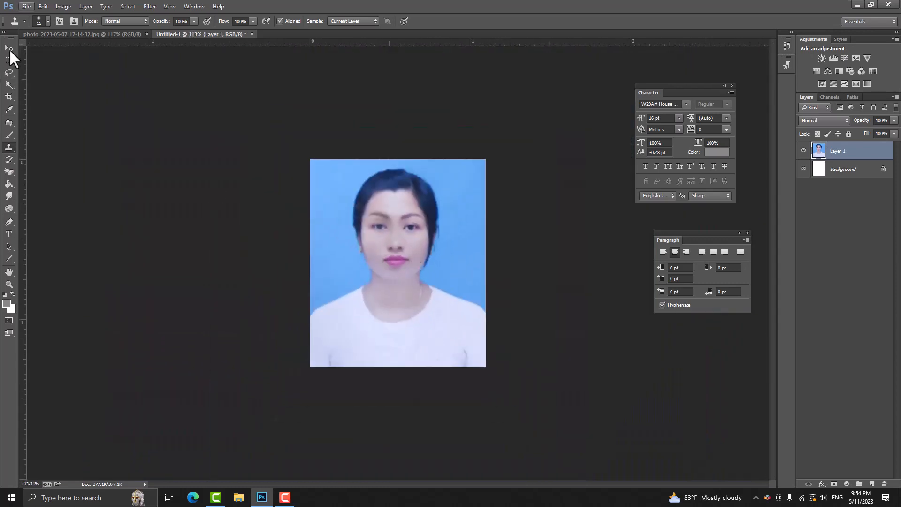
pyautogui.click(10, 49)
pyautogui.scroll(-1, 523, 251)
pyautogui.click(523, 248)
pyautogui.scroll(2, 523, 248)
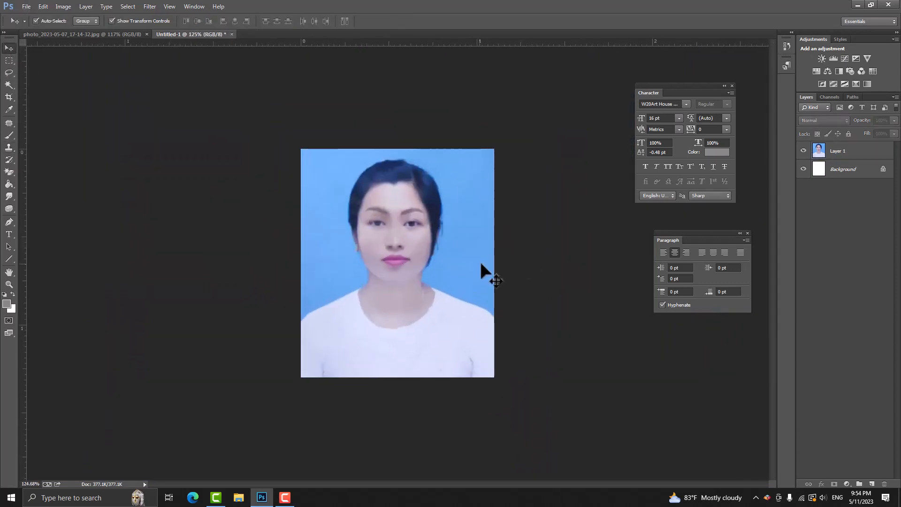
pyautogui.scroll(1, 462, 271)
# Select Layer 1 and sample the dark hair above the earring-side temple as the Clone Stamp source
pyautogui.click(848, 157)
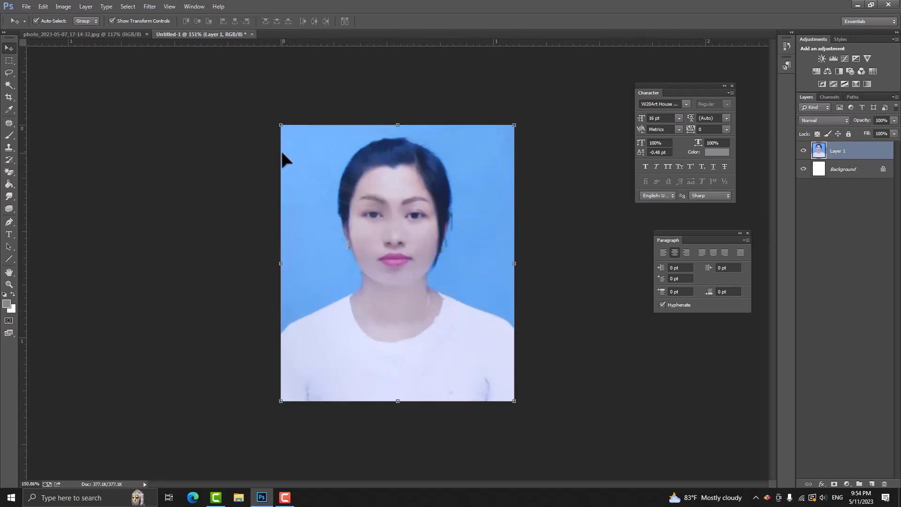
pyautogui.scroll(3, 366, 197)
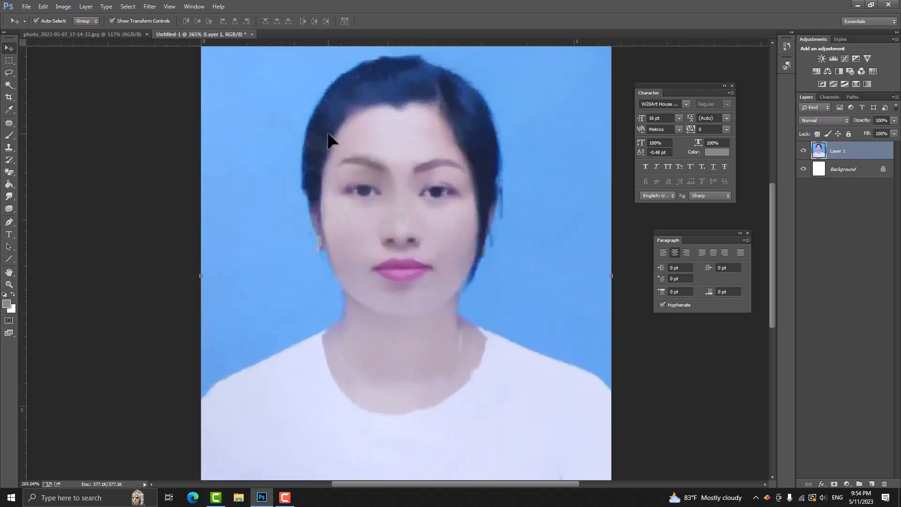
pyautogui.press('s')
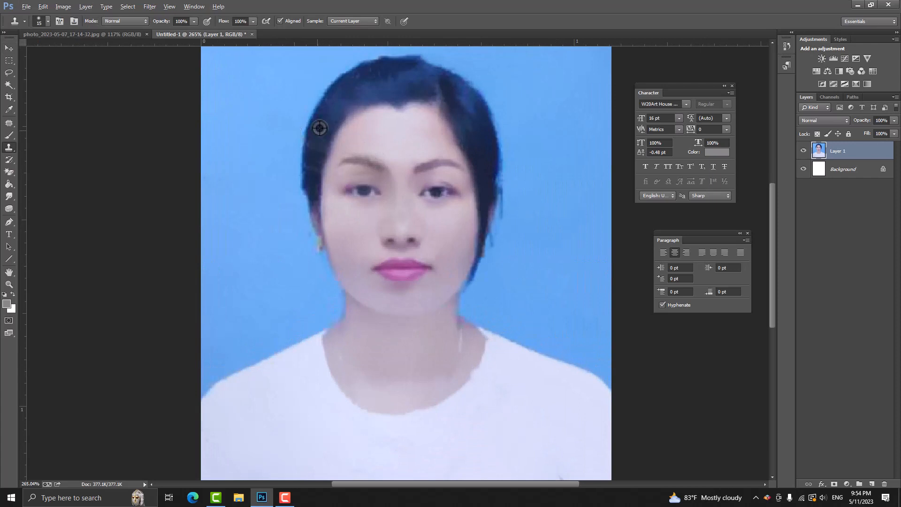
pyautogui.keyDown('alt'); pyautogui.click(320, 128); pyautogui.keyUp('alt')
pyautogui.scroll(-5, 519, 171)
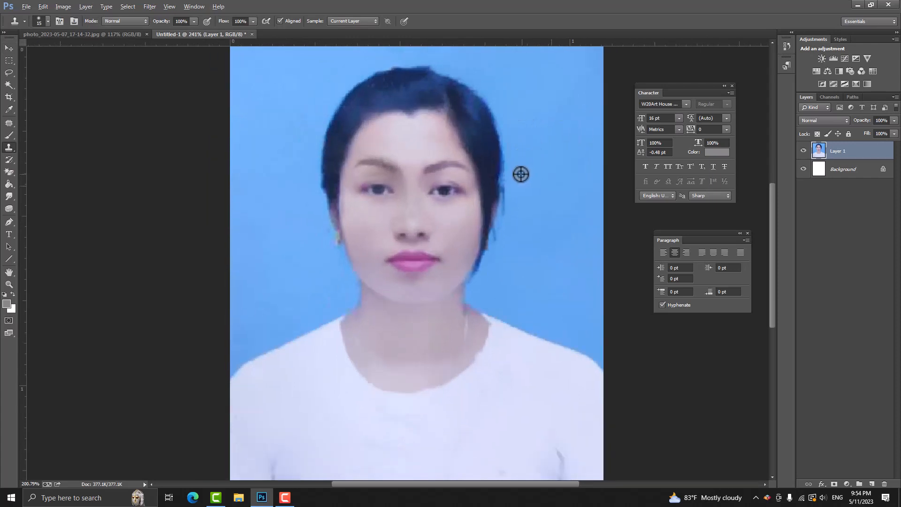
pyautogui.click(10, 48)
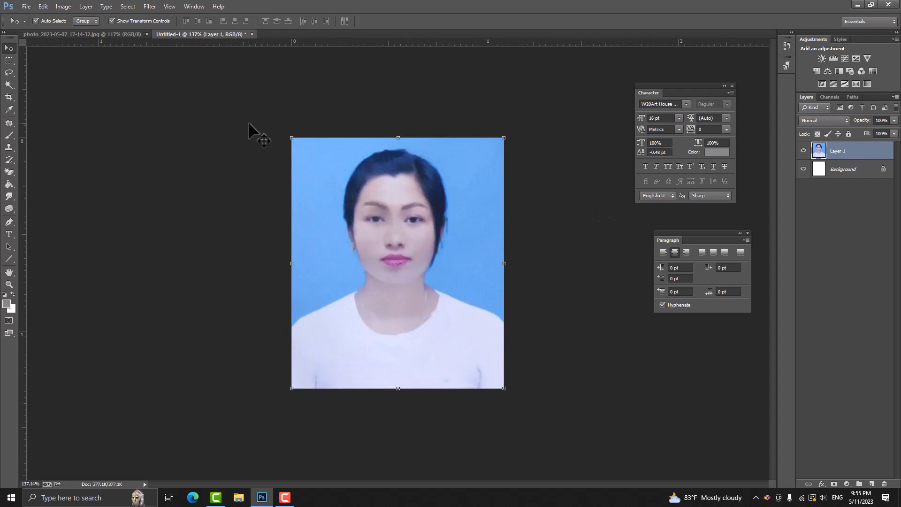
# Add a Vibrance adjustment layer clipped to Layer 1, keeping its settings clear of the photo
pyautogui.click(847, 482)
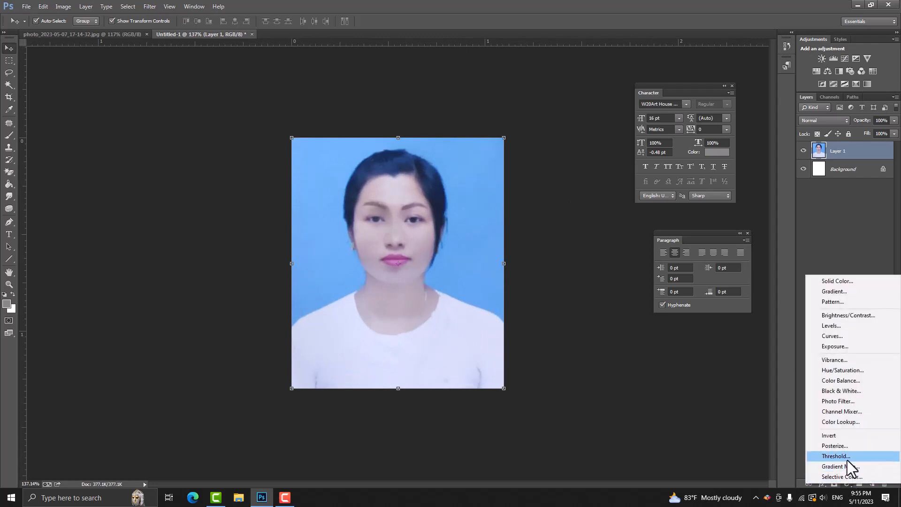
pyautogui.click(829, 360)
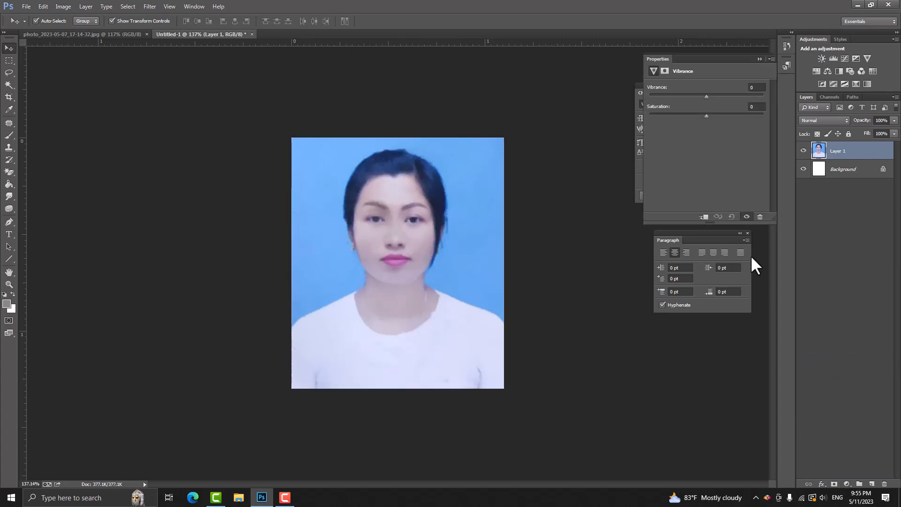
pyautogui.click(713, 219)
pyautogui.moveTo(721, 74); pyautogui.dragTo(583, 64)
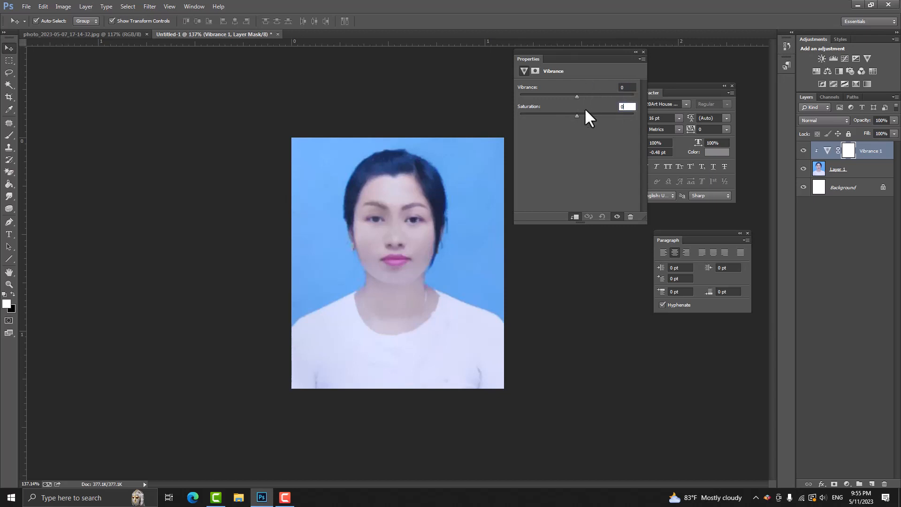
# Set the adjustment's Vibrance to 70, leaving Saturation at 0
pyautogui.moveTo(627, 108); pyautogui.dragTo(581, 107)
pyautogui.click(628, 88)
pyautogui.write('11')
pyautogui.press('Return')
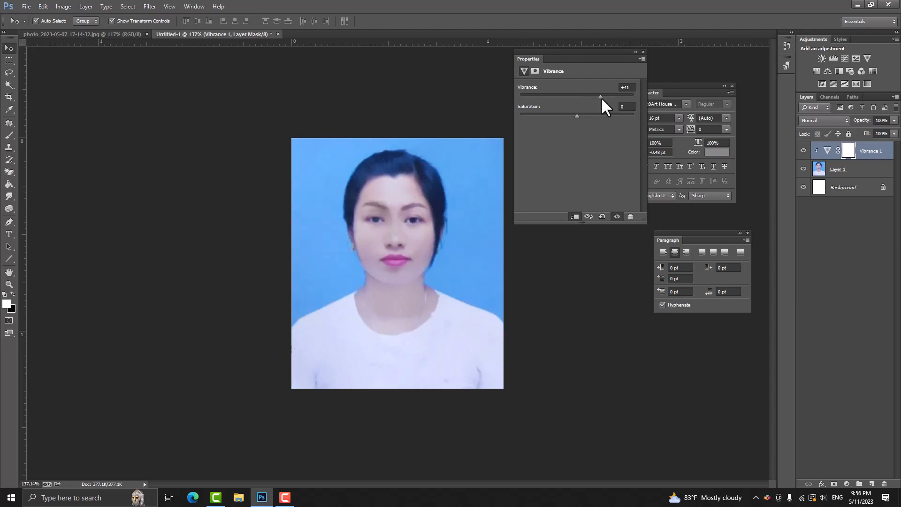
pyautogui.hotkey('ctrl', '-')
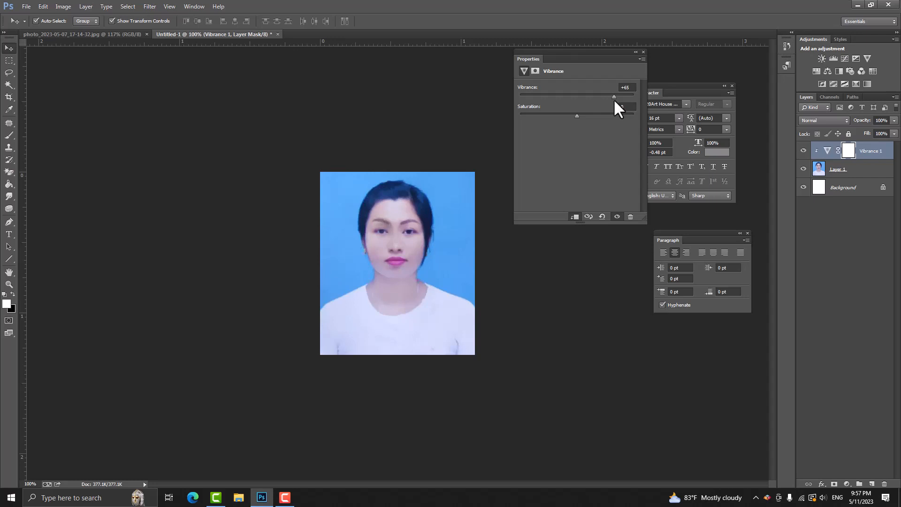
pyautogui.click(624, 88)
pyautogui.write('70')
# Merge the Vibrance adjustment with Layer 1 into a single portrait layer above the background
pyautogui.click(820, 224)
pyautogui.click(844, 155)
pyautogui.keyDown('shift'); pyautogui.click(859, 170); pyautogui.keyUp('shift')
pyautogui.hotkey('ctrl', 'e')
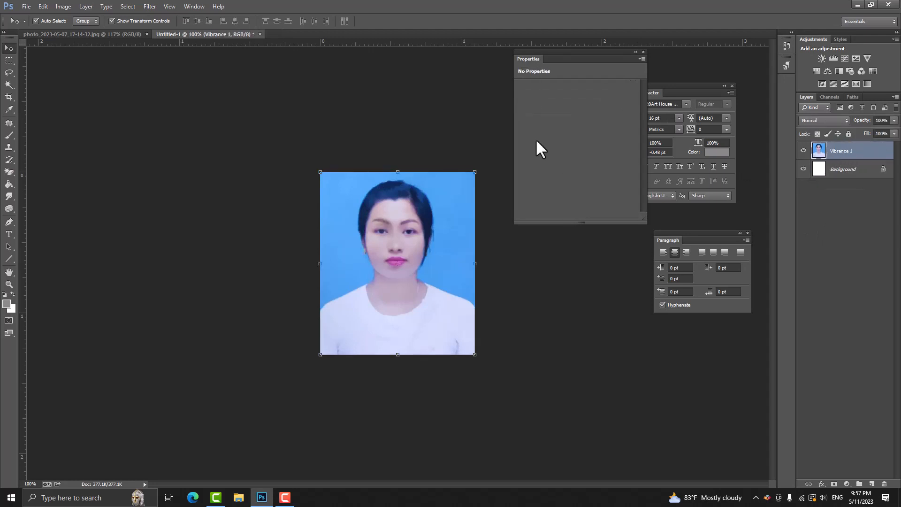
# Create a new A4 document from the International Paper preset, 210 mm wide at 300 pixels/inch, with RGB color and a white background
pyautogui.click(26, 6)
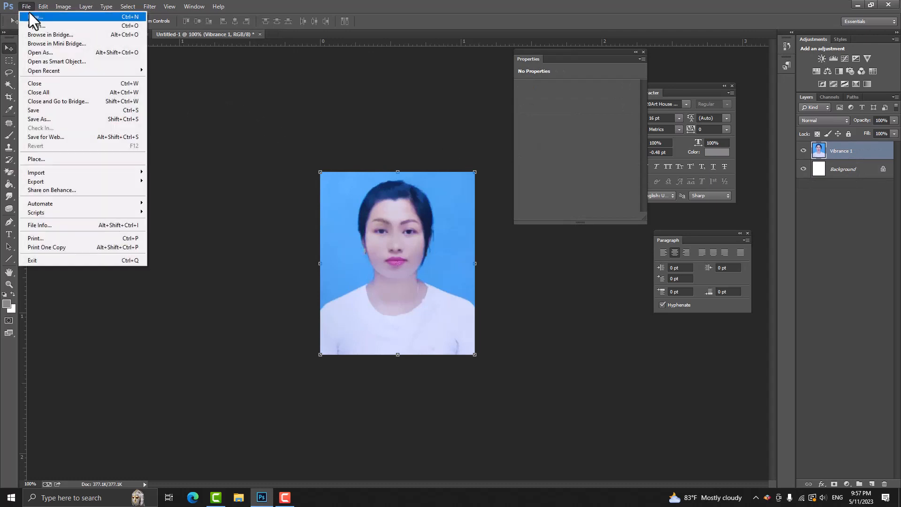
pyautogui.click(33, 18)
pyautogui.click(473, 125)
pyautogui.click(472, 133)
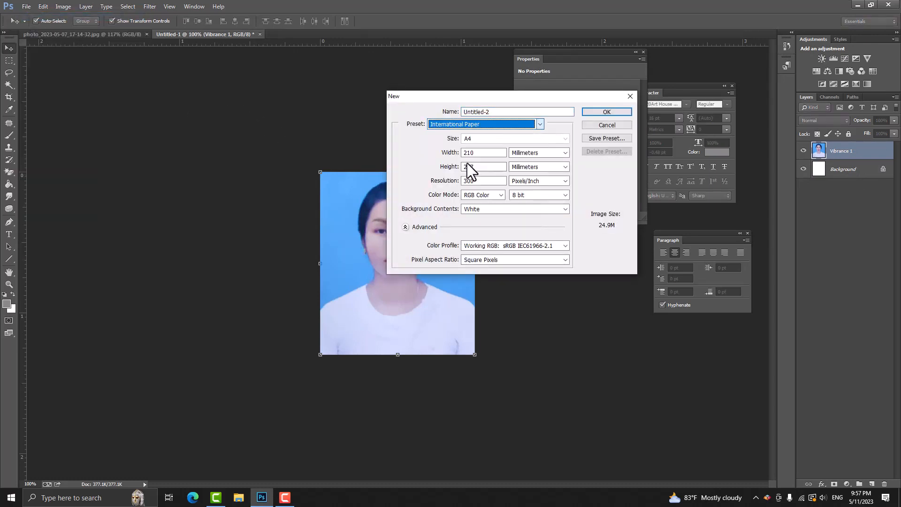
pyautogui.click(607, 112)
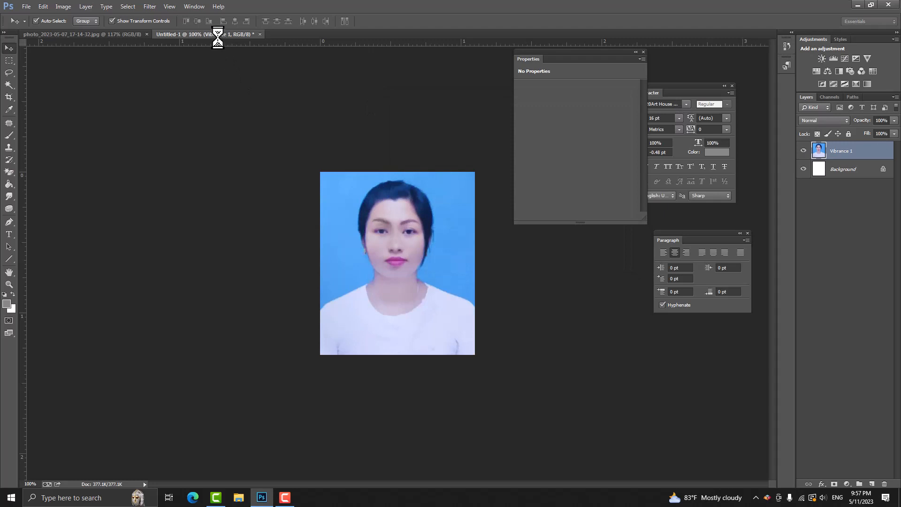
# Copy the merged portrait layer from Untitled-1 into the A4 document, placing it near the page's upper-left corner
pyautogui.click(204, 34)
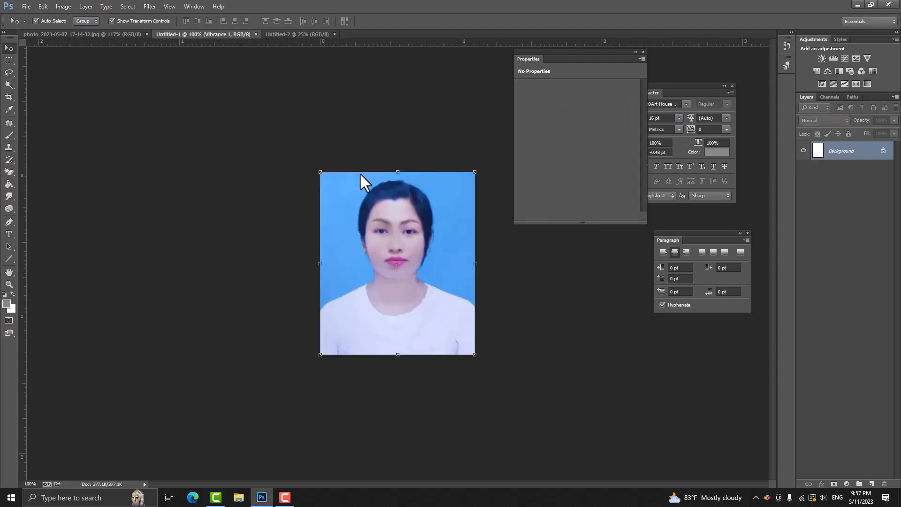
pyautogui.moveTo(297, 37); pyautogui.dragTo(284, 97)
pyautogui.scroll(3, 323, 127)
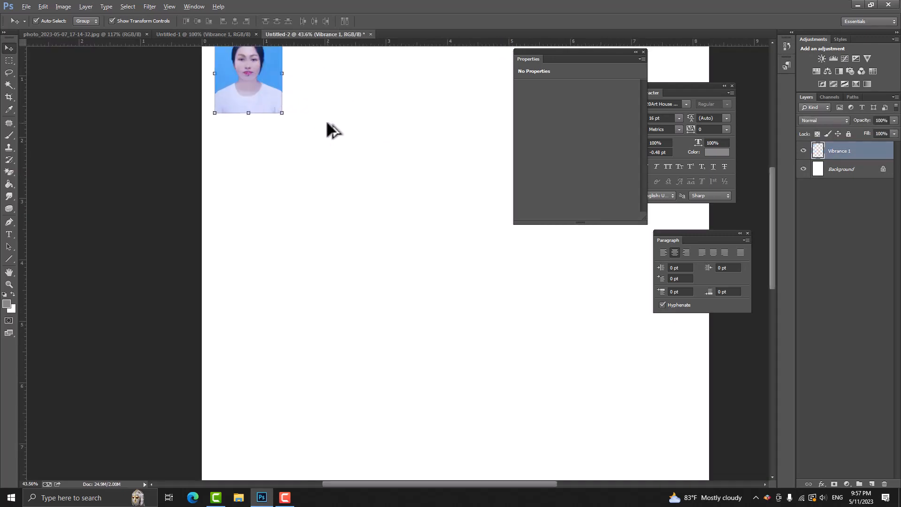
pyautogui.moveTo(368, 91); pyautogui.dragTo(315, 191)
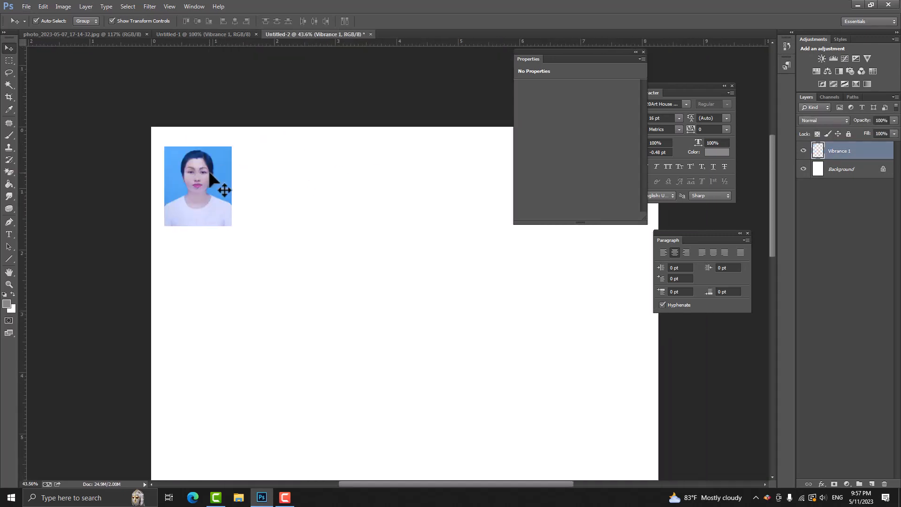
# Duplicate the portrait five times to form a row of six photos along the page's upper edge, and deselect the layers
pyautogui.moveTo(208, 170); pyautogui.dragTo(364, 167)
pyautogui.rightClick(534, 59)
pyautogui.click(540, 64)
pyautogui.moveTo(364, 167); pyautogui.dragTo(555, 161)
pyautogui.keyDown('shift'); pyautogui.click(848, 243); pyautogui.keyUp('shift')
pyautogui.click(506, 250)
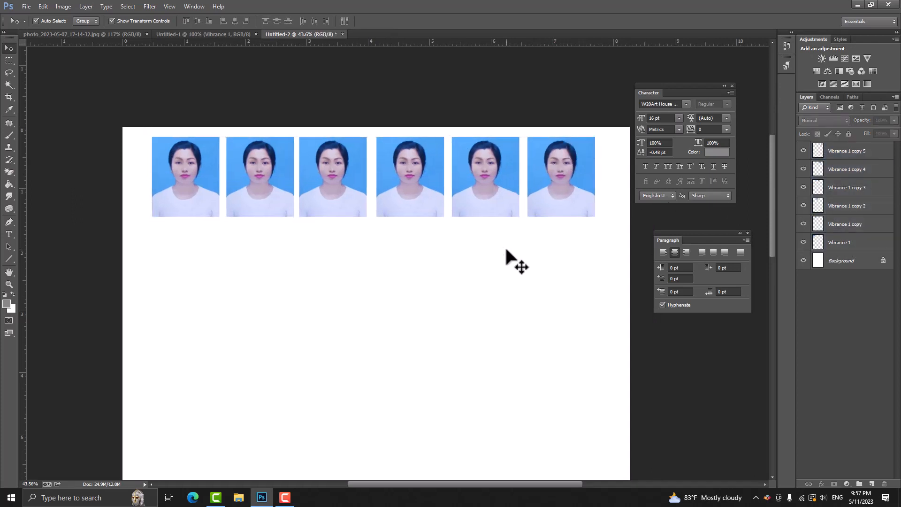